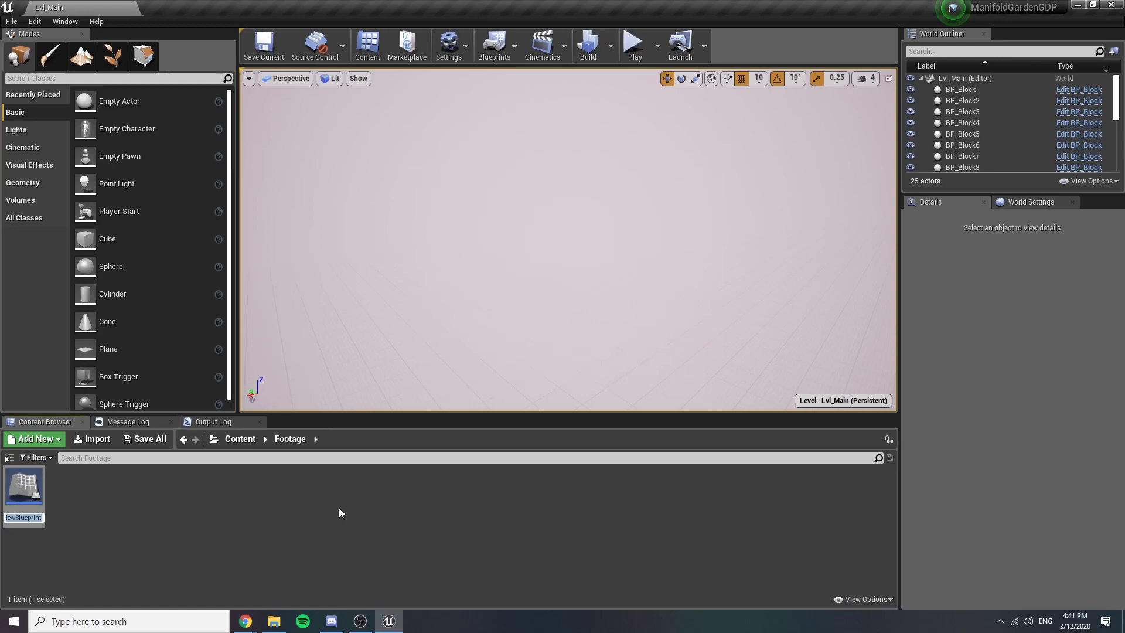
Name the pawn BP_ManifoldPawn, add a Capsule component and tick Enable Gravity in its physics
key(Return)
double_click(24, 486)
click(47, 51)
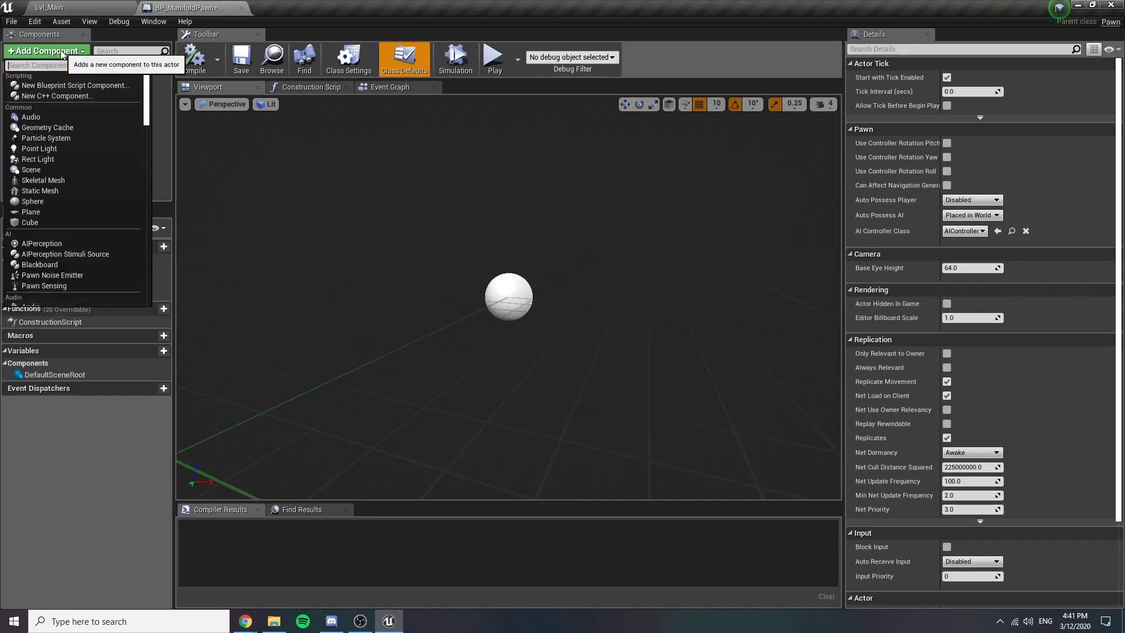
click(57, 108)
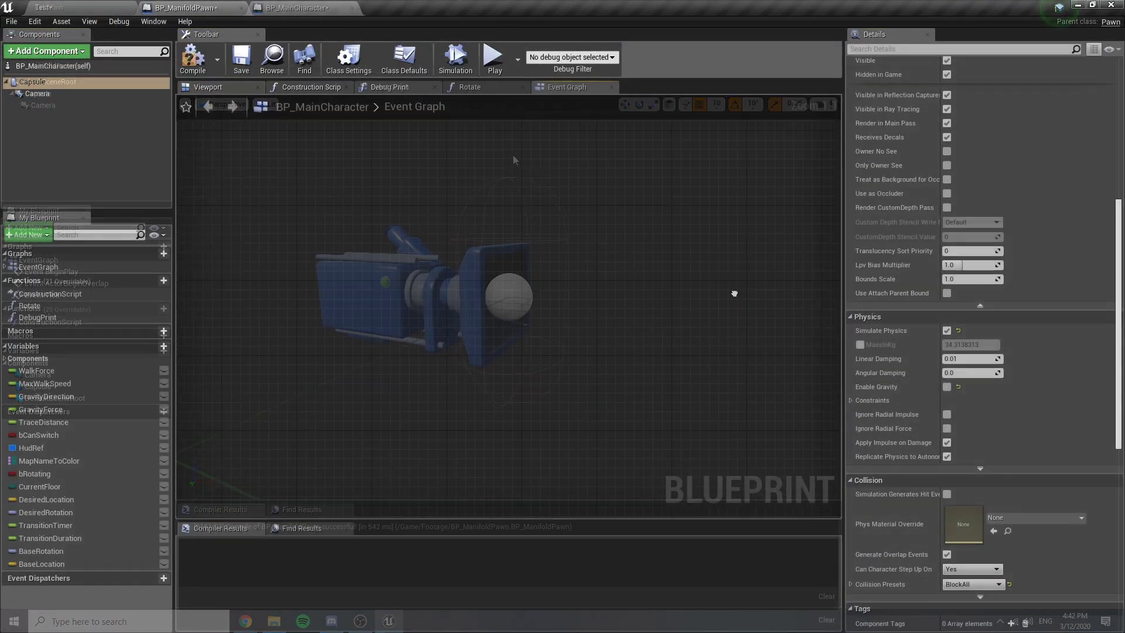
right_drag(221, 291, 12, 330)
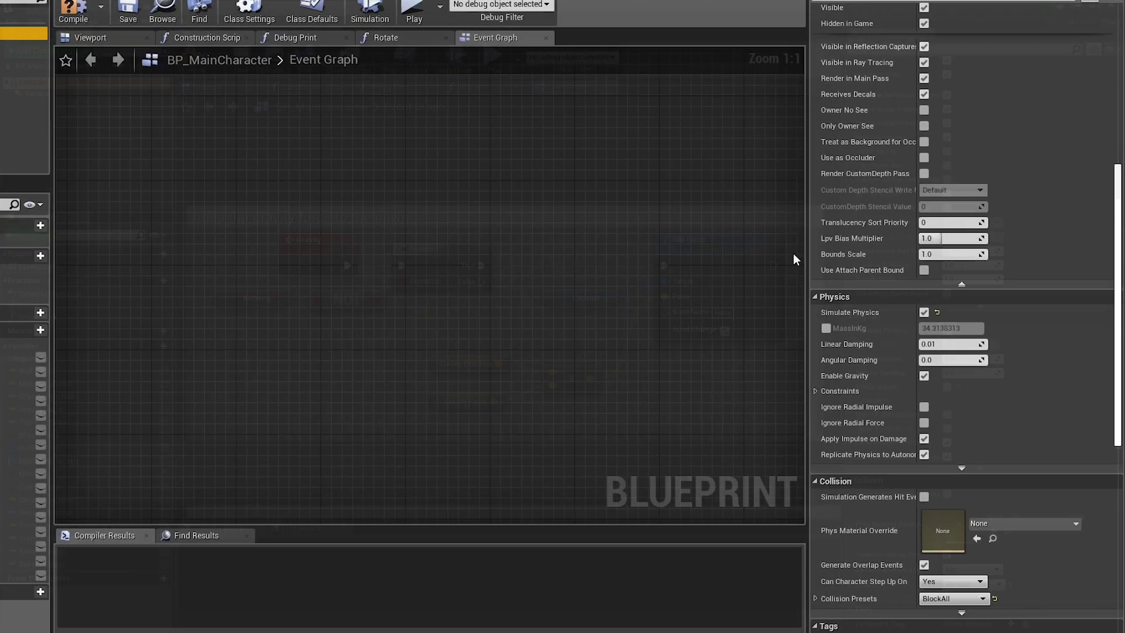
click(947, 387)
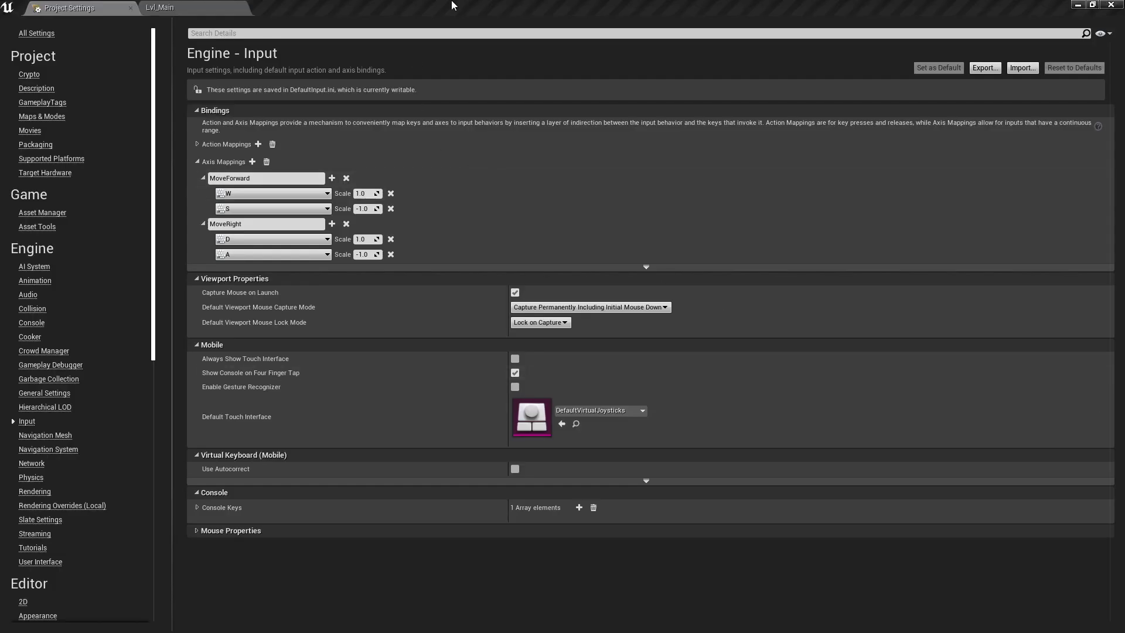
Select the MoveForward axis mapping's name in the input settings
drag(265, 177, 175, 179)
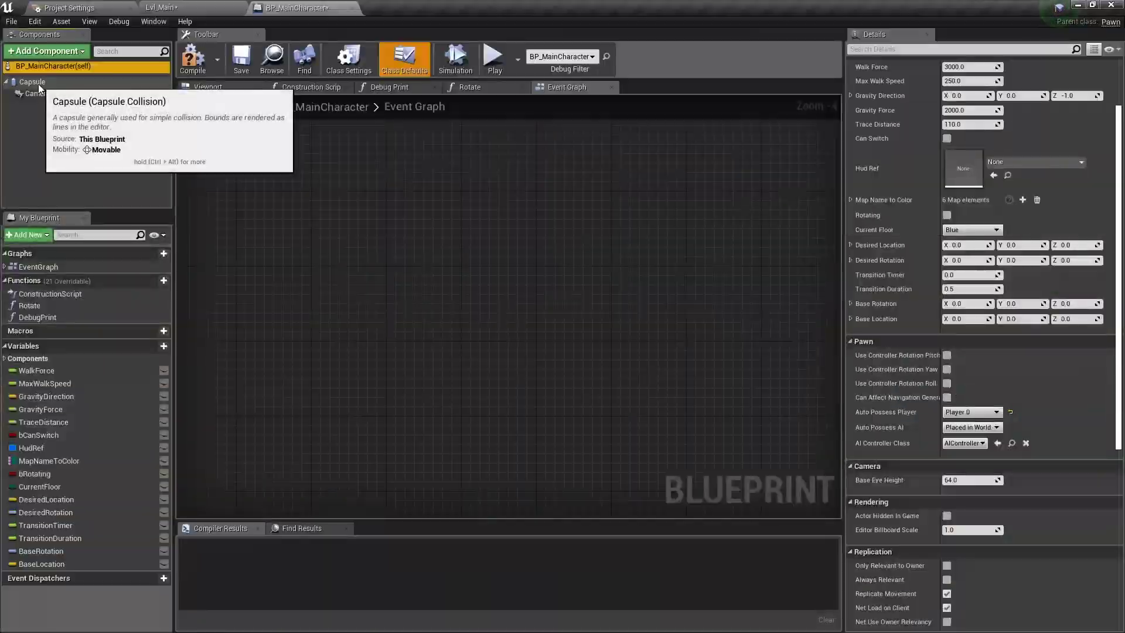
On the Capsule, show advanced physics and expand Inertia Tensor Scale to enter 5.0 for X
click(39, 83)
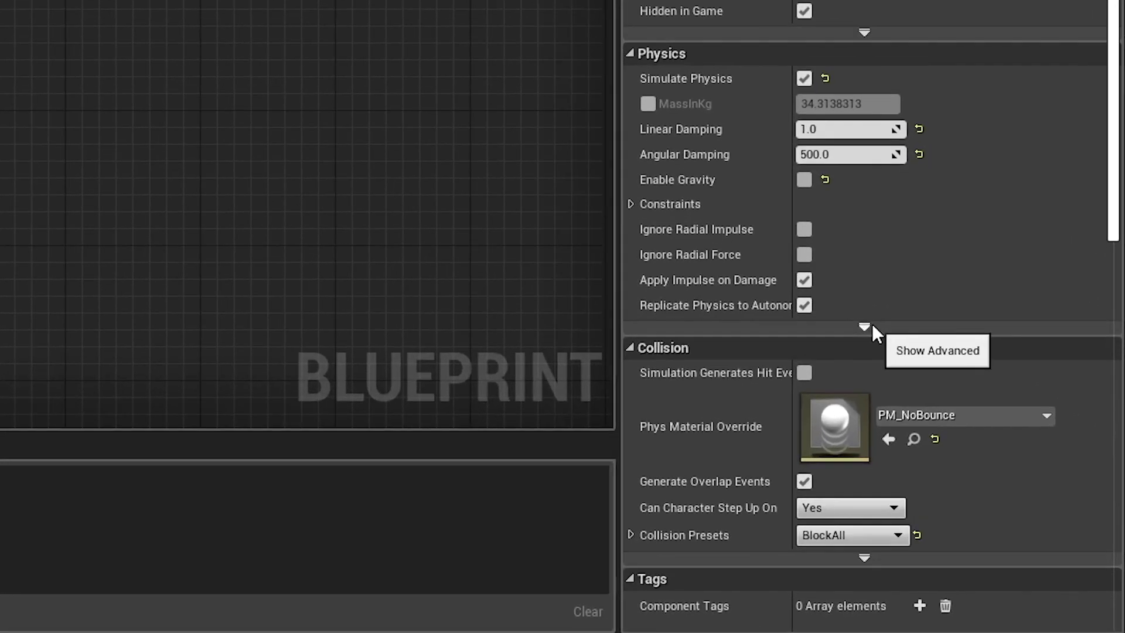
click(873, 328)
scroll(887, 238, down, 3)
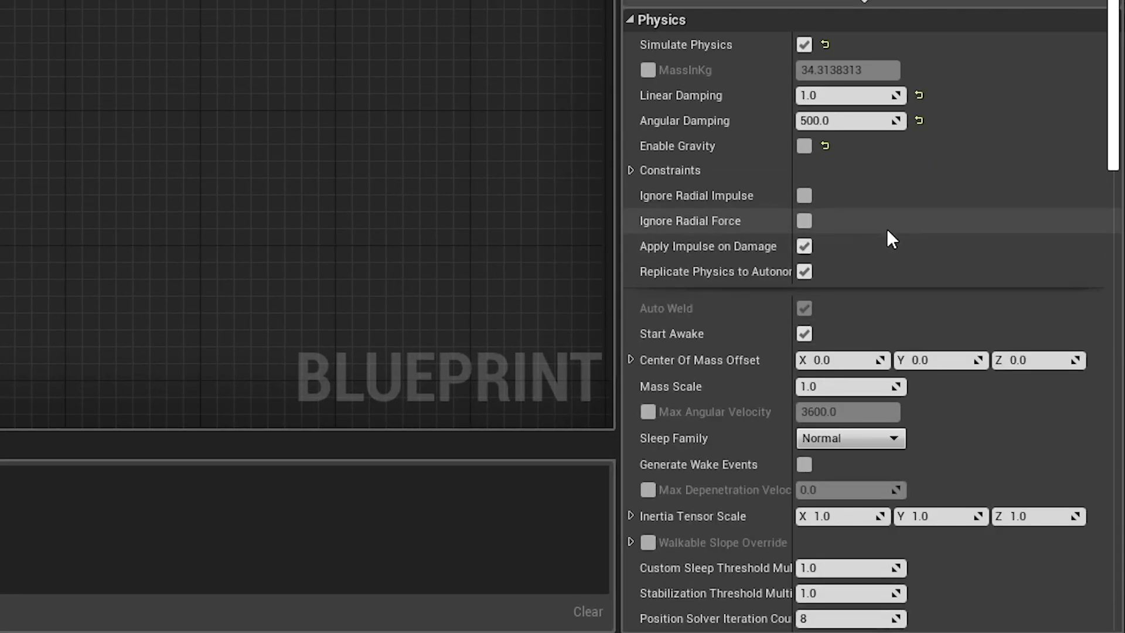
scroll(885, 230, down, 6)
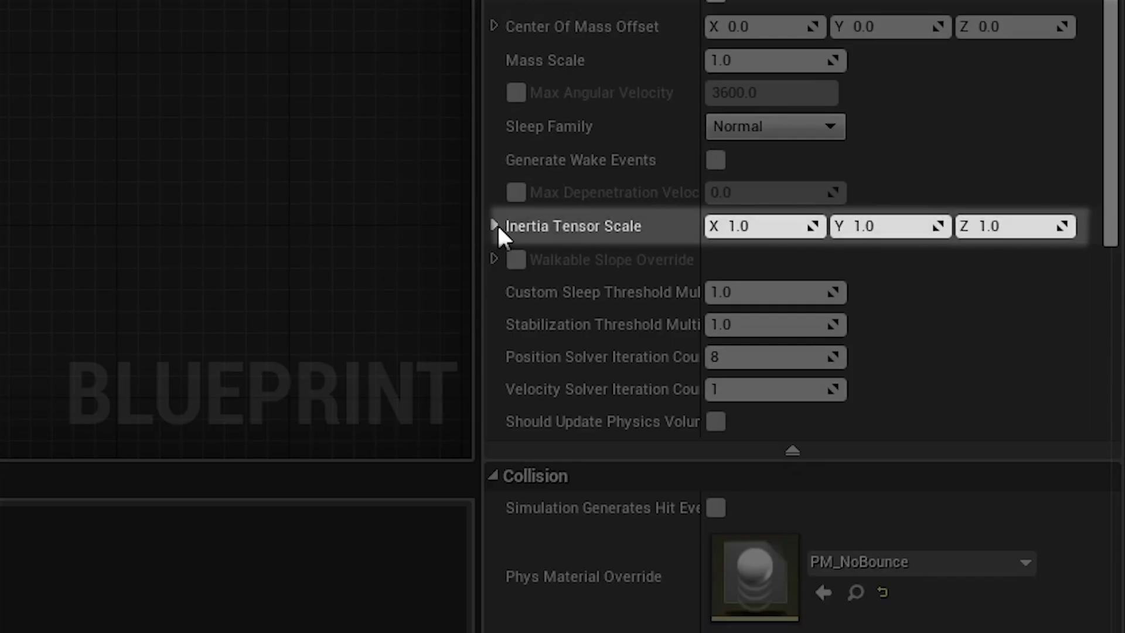
click(630, 246)
click(762, 259)
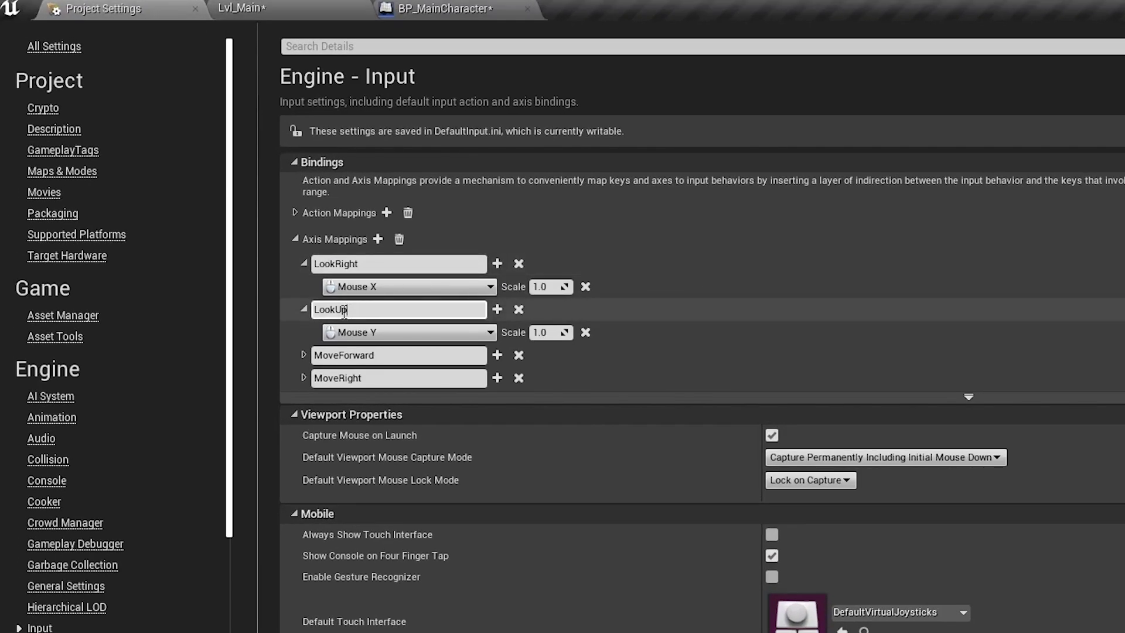
Select the LookUp and LookRight axis mapping names in the input settings
click(356, 263)
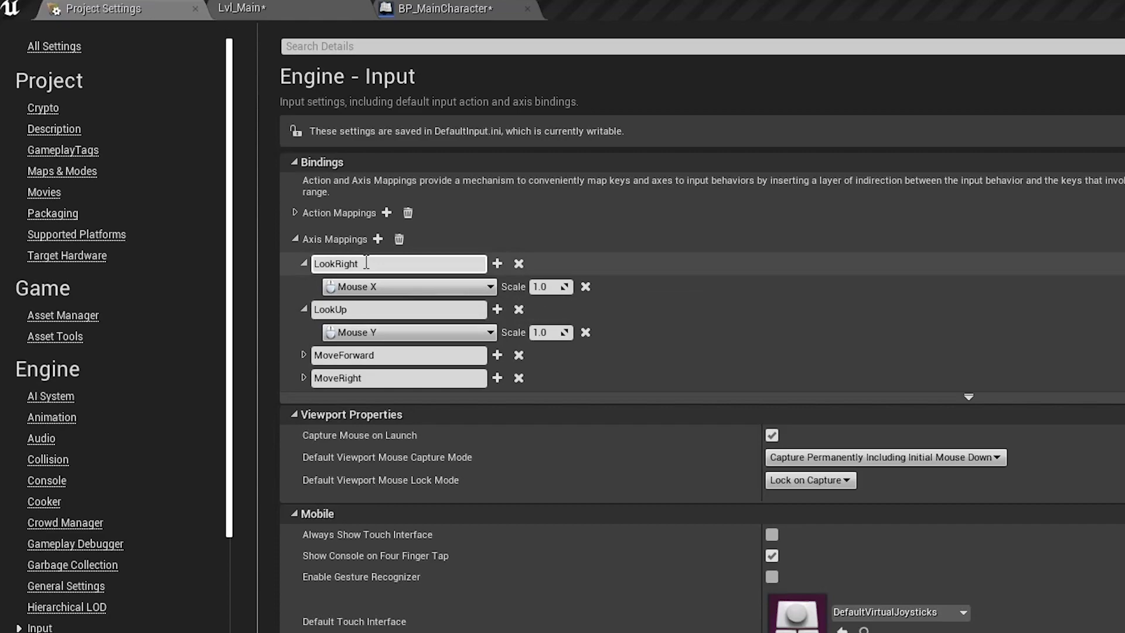
double_click(367, 263)
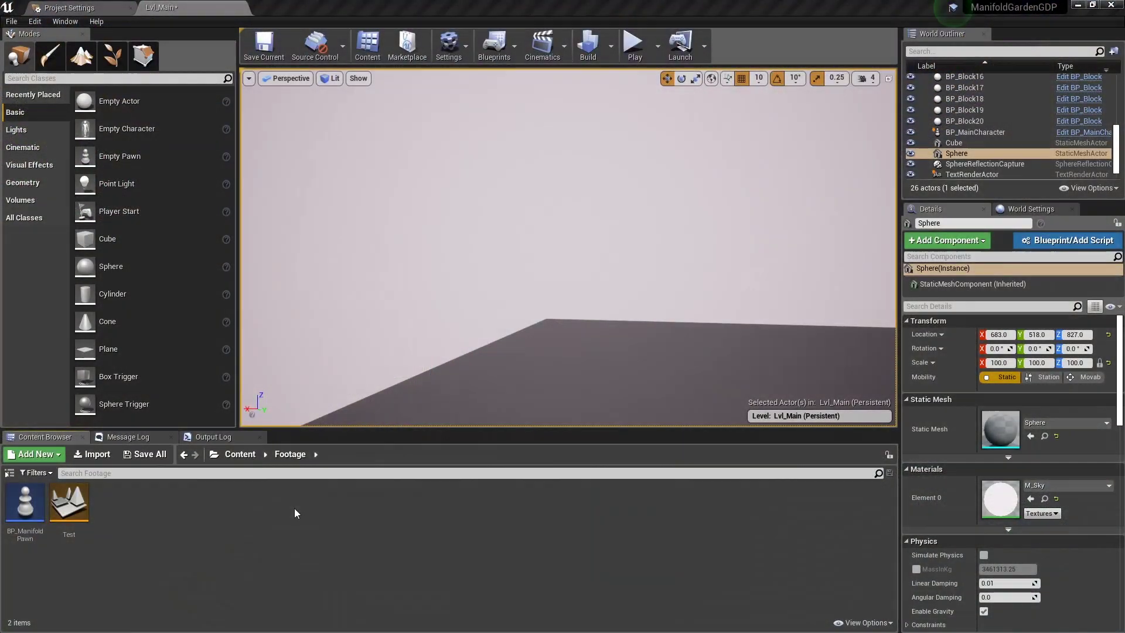
Create an Actor Blueprint named BP_Block in Footage and select its StaticMesh component
right_click(164, 507)
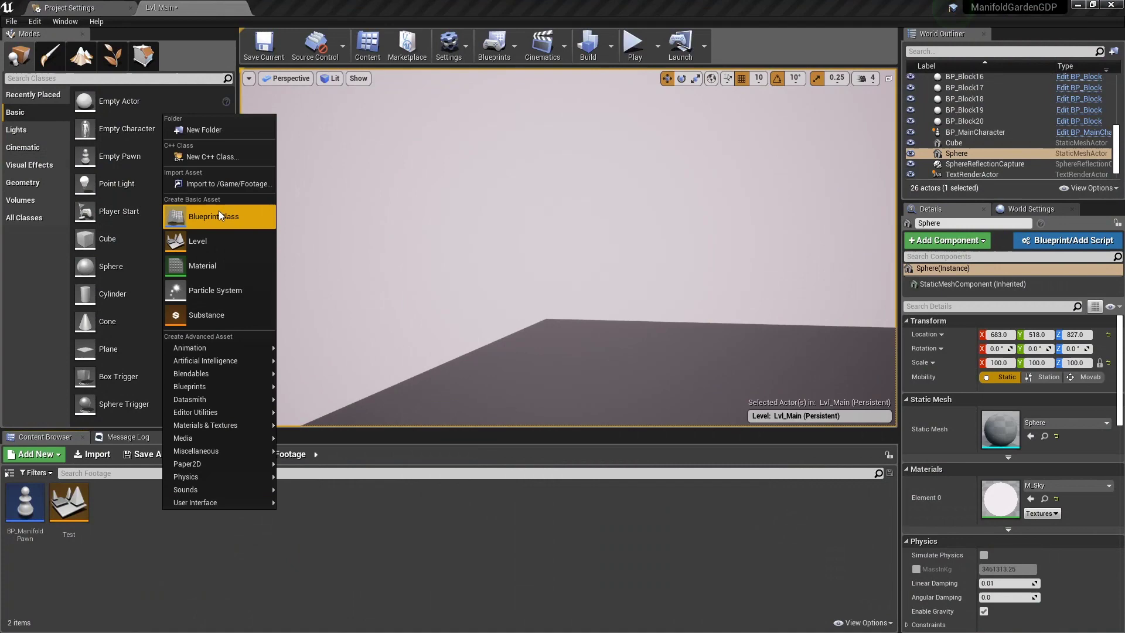
click(220, 213)
click(456, 224)
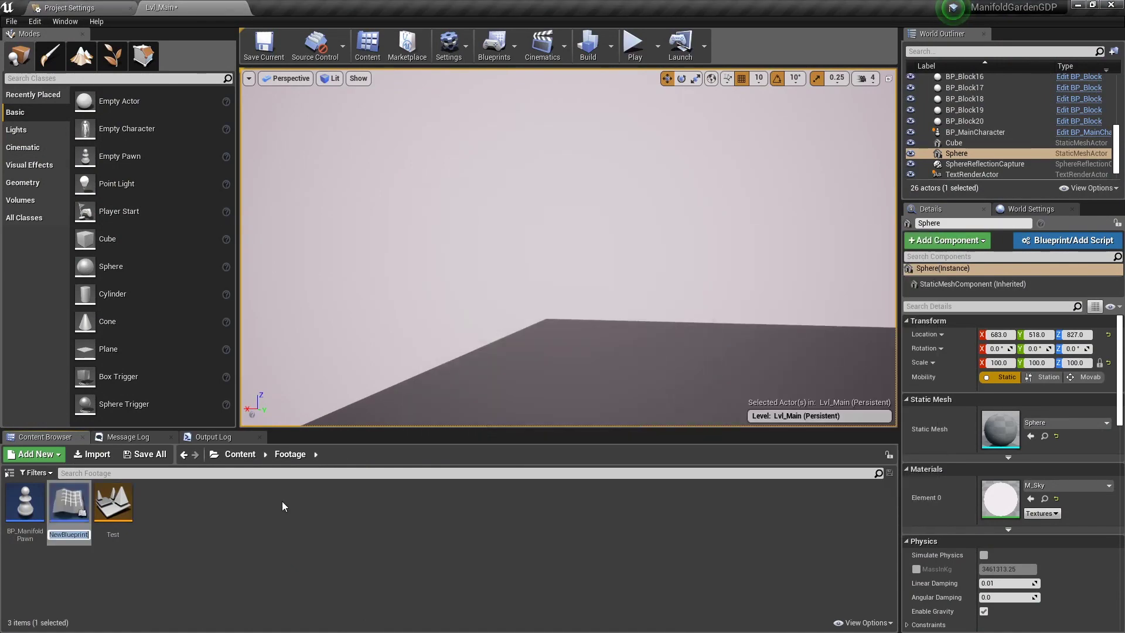
text(BP_Block)
key(Return)
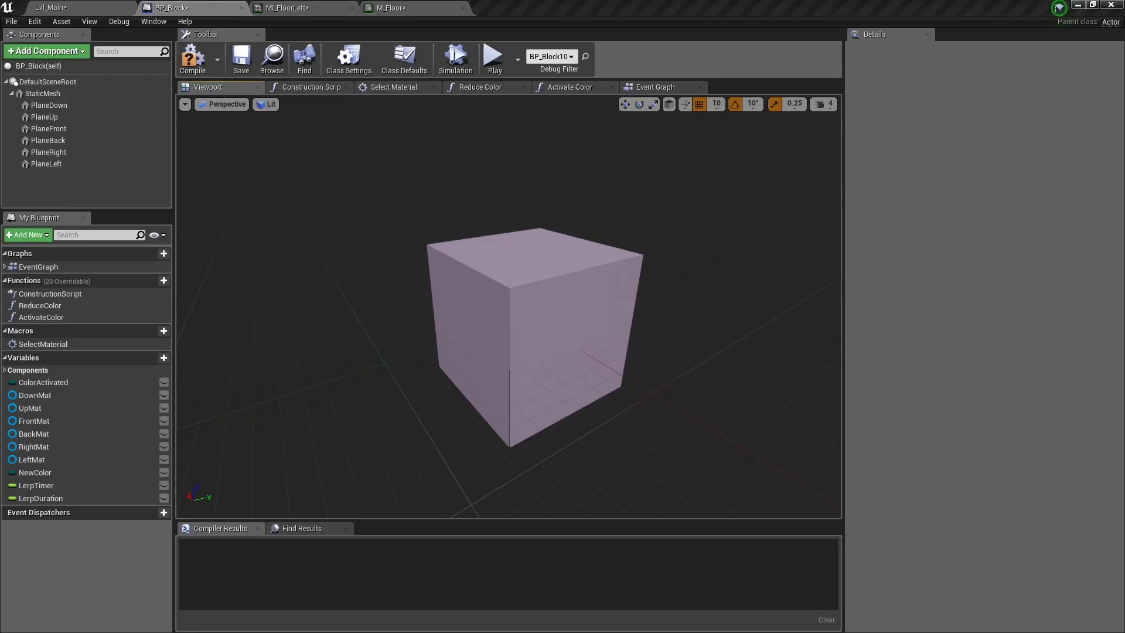
click(603, 314)
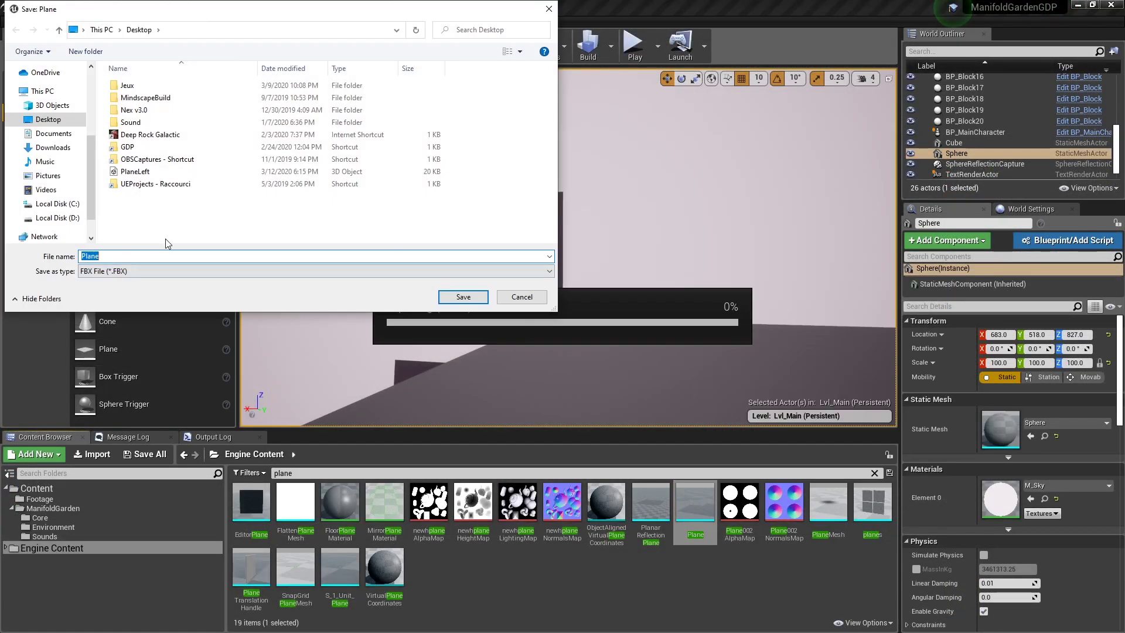
Export the engine Plane mesh as PlaneRight.FBX
text(PlaneRight)
key(Return)
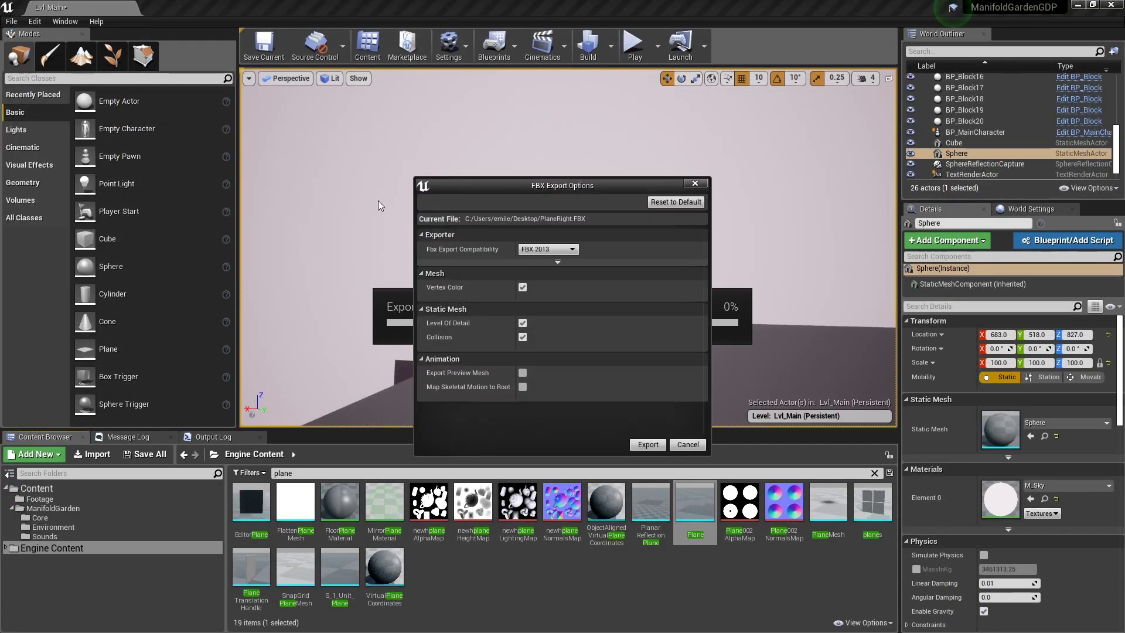
click(647, 444)
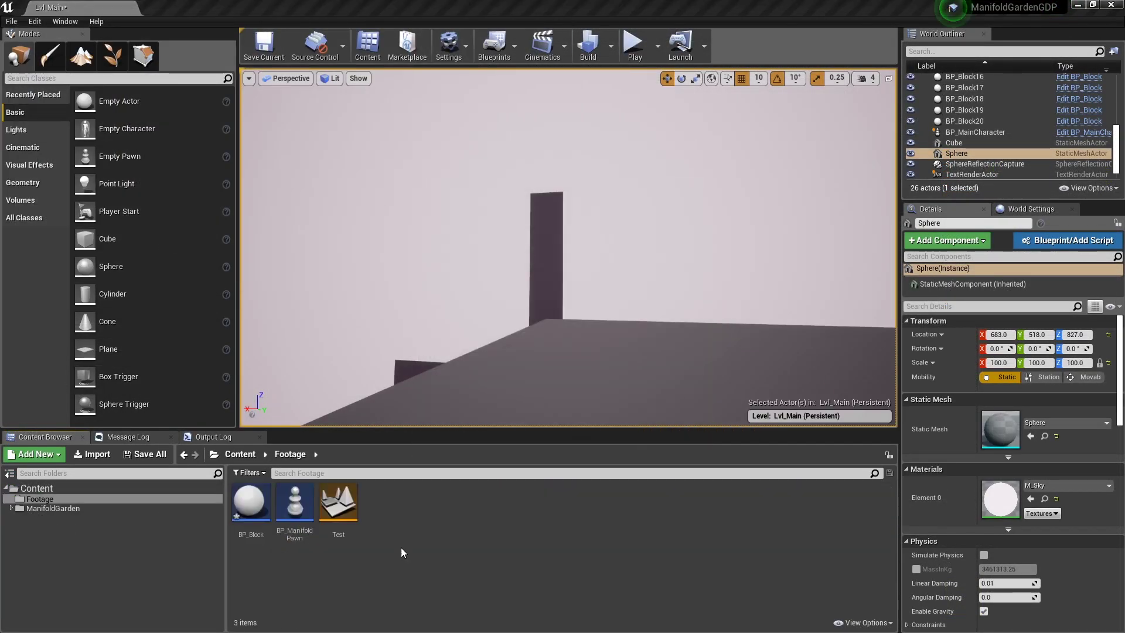
Import PlaneRight from the Desktop with a 90 rotation, then import PlaneLeft
click(92, 454)
click(42, 119)
click(48, 147)
click(169, 199)
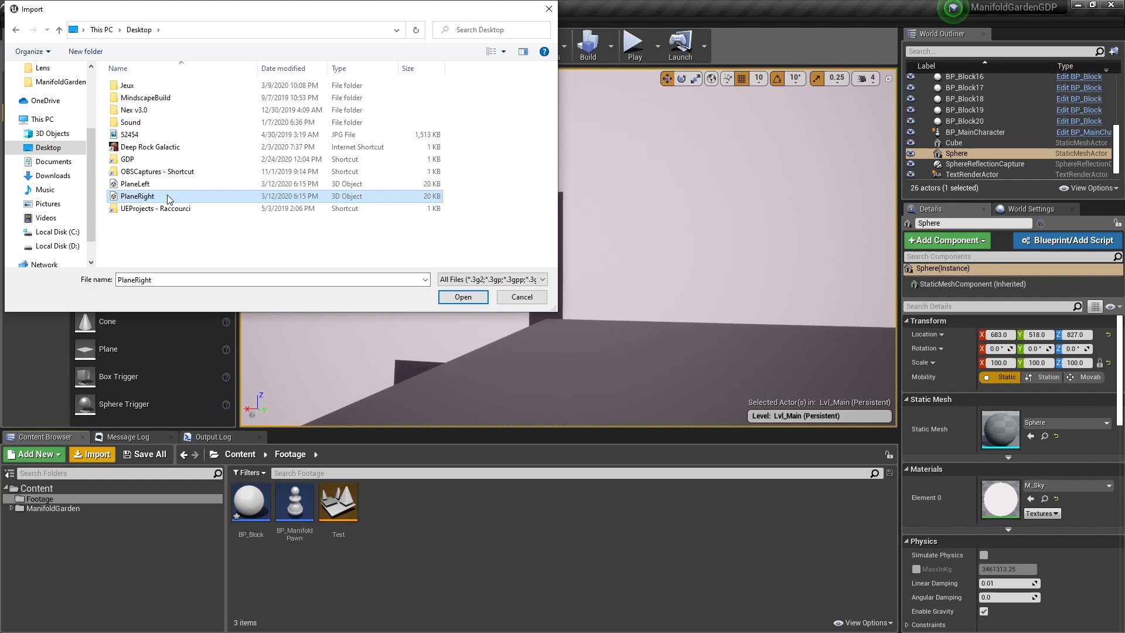
double_click(169, 199)
click(601, 236)
text(90)
click(627, 489)
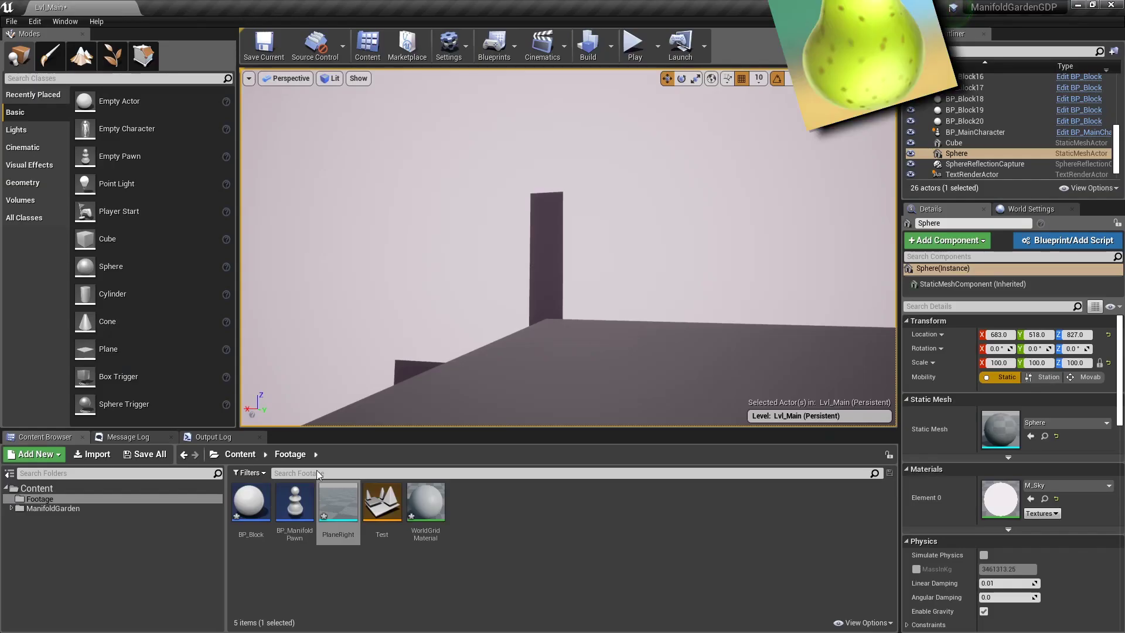
click(94, 454)
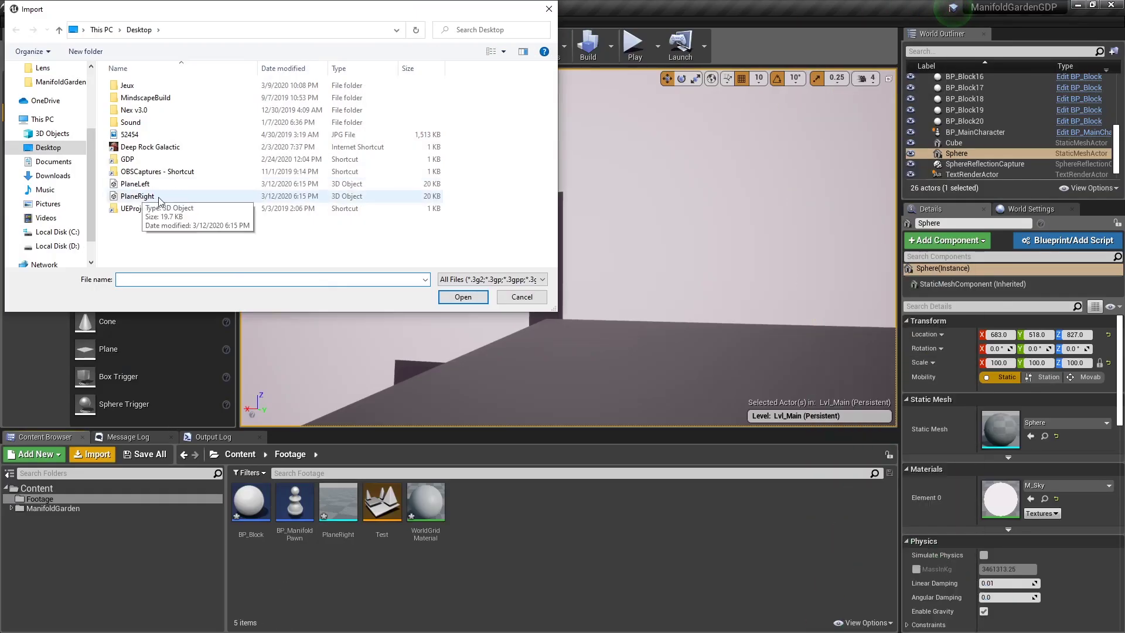
double_click(135, 183)
click(624, 493)
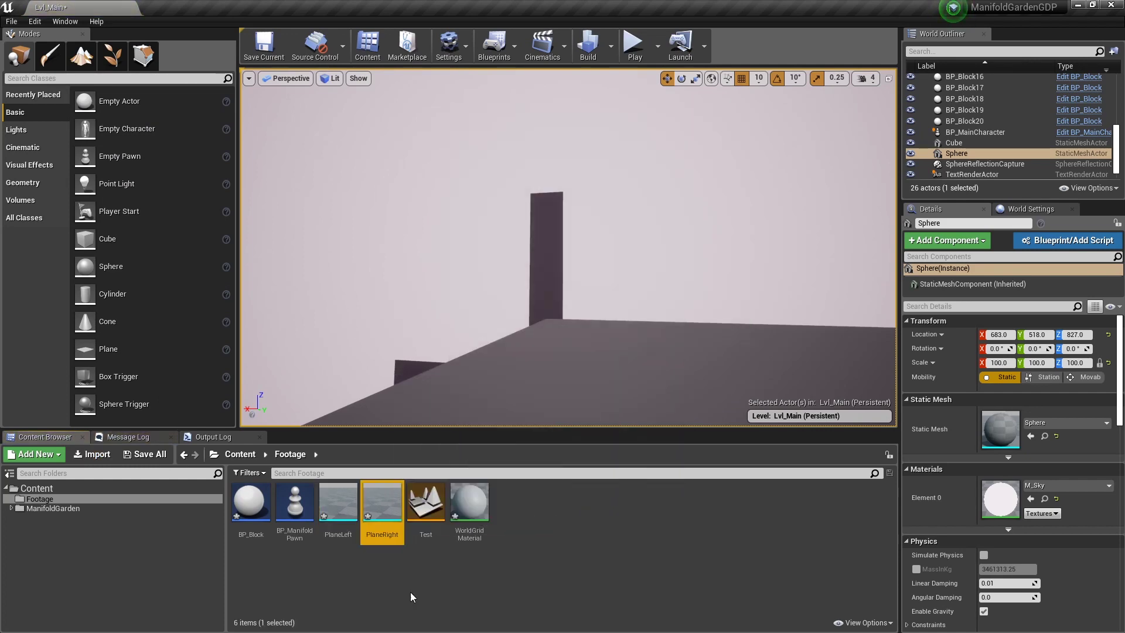
Rename the imported planes SM_Plane_BackFront and SM_Plane_Sides
key(F2)
text(SM_Plane_BackFront)
key(Return)
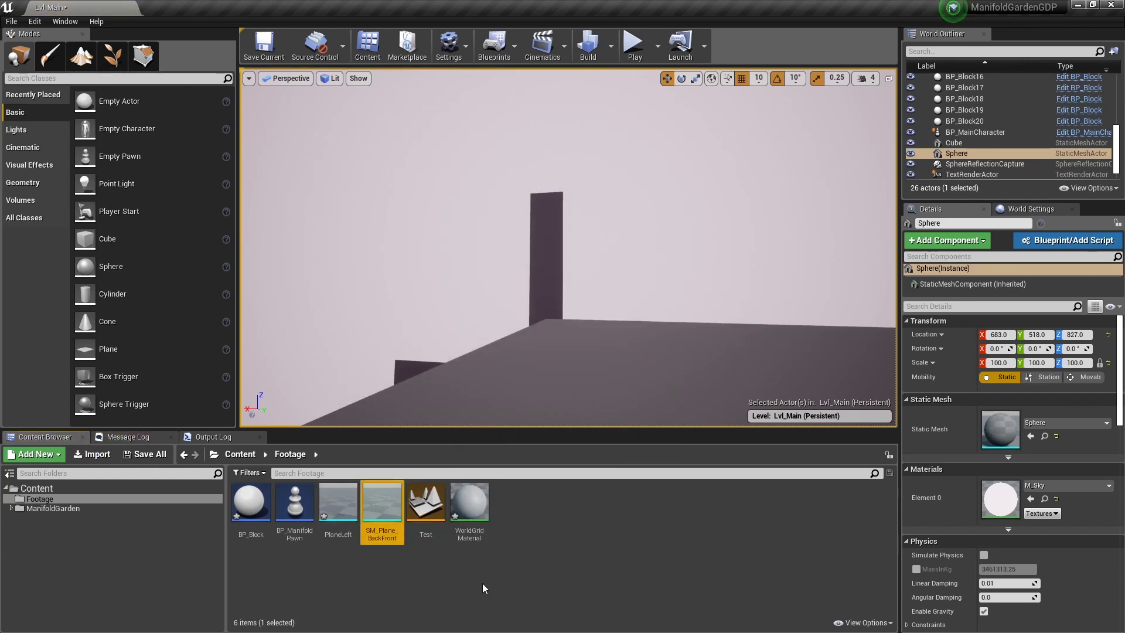
click(356, 529)
key(F2)
text(SM_)
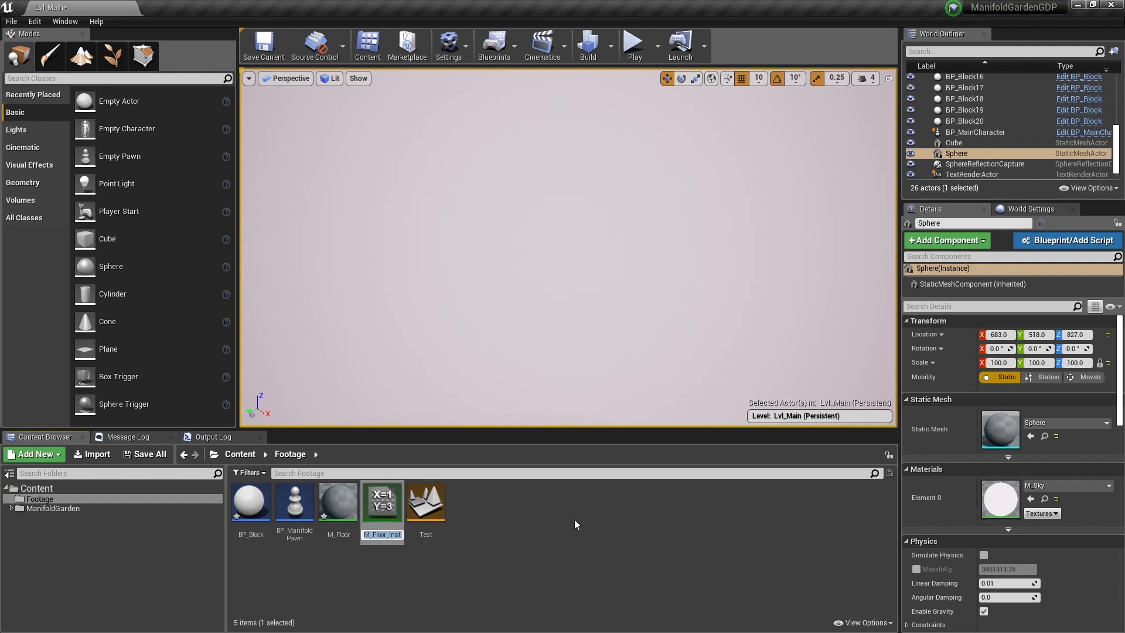
Name the new instance MI_FloorUp and duplicate it as MI_FloorDown
text(MI_FloorUp)
key(Return)
key(ctrl+w)
text(MI_FloorDown)
key(Return)
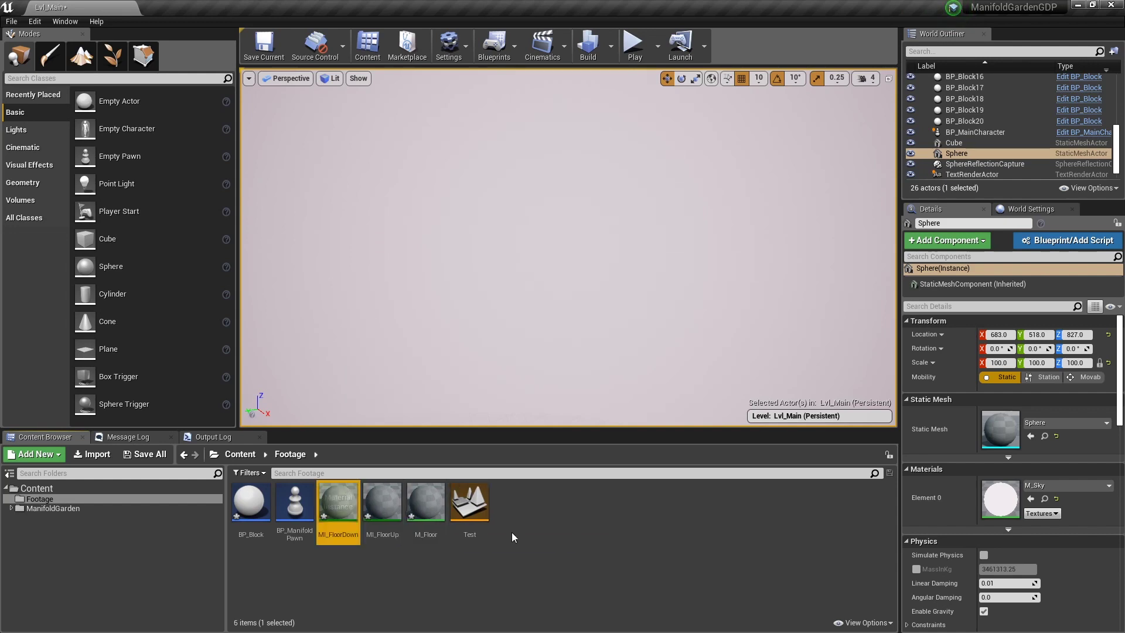
key(ctrl+w)
text(MI_FloorRight)
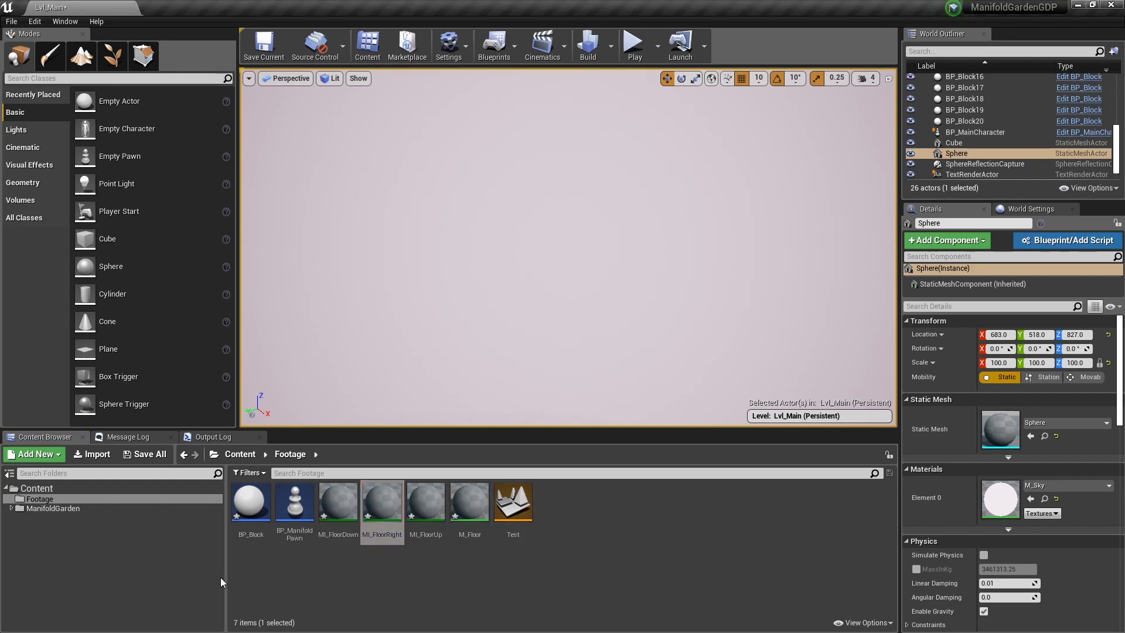
Duplicate further instances named MI_FloorLeft and MI_FloorFront, plus one for the back face
key(ctrl+w)
text(MI_FloorLeft)
key(Return)
key(ctrl+w)
text(MI_Floor)
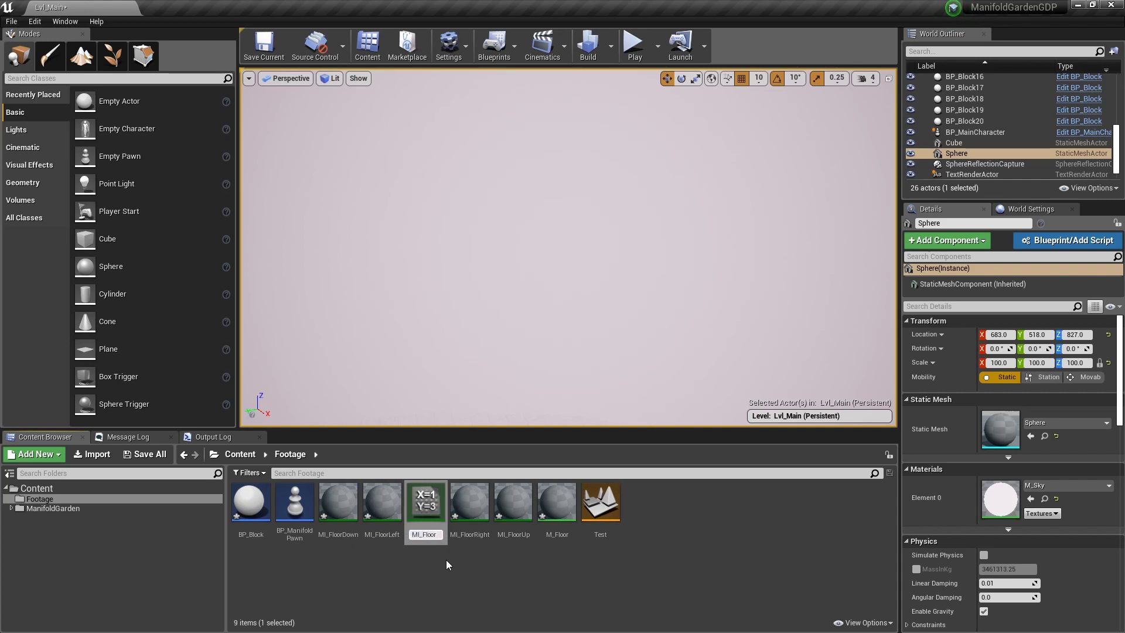
text(Front)
key(Return)
key(ctrl+w)
text(MI_FloorFront)
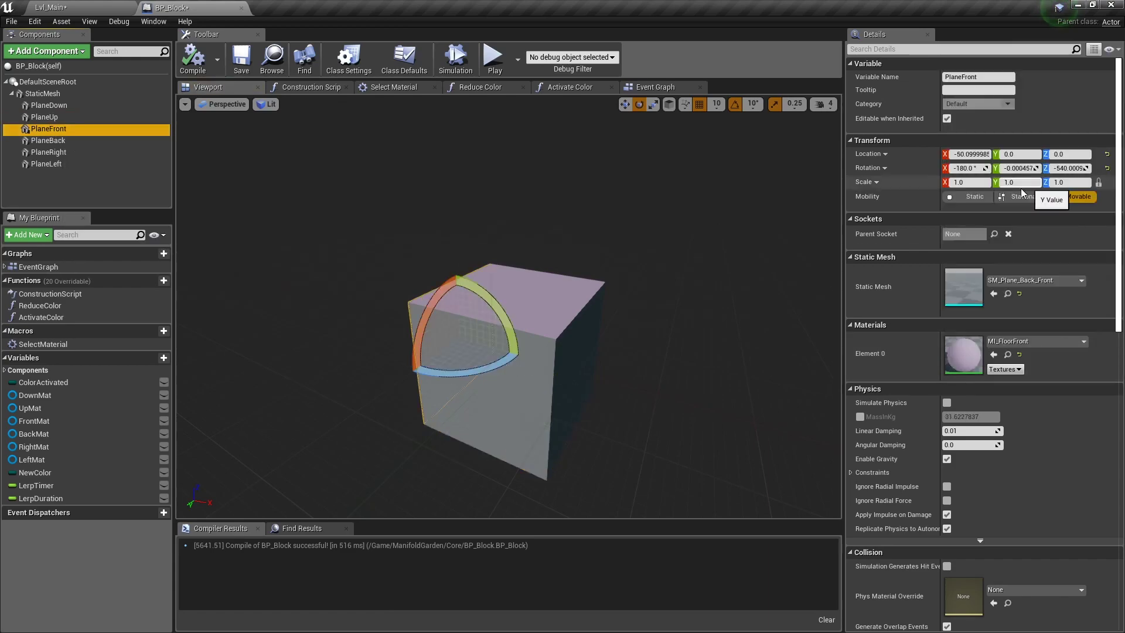
Give BP_Block's PlaneBack component the back-face material instance
click(48, 141)
click(1034, 341)
text(back)
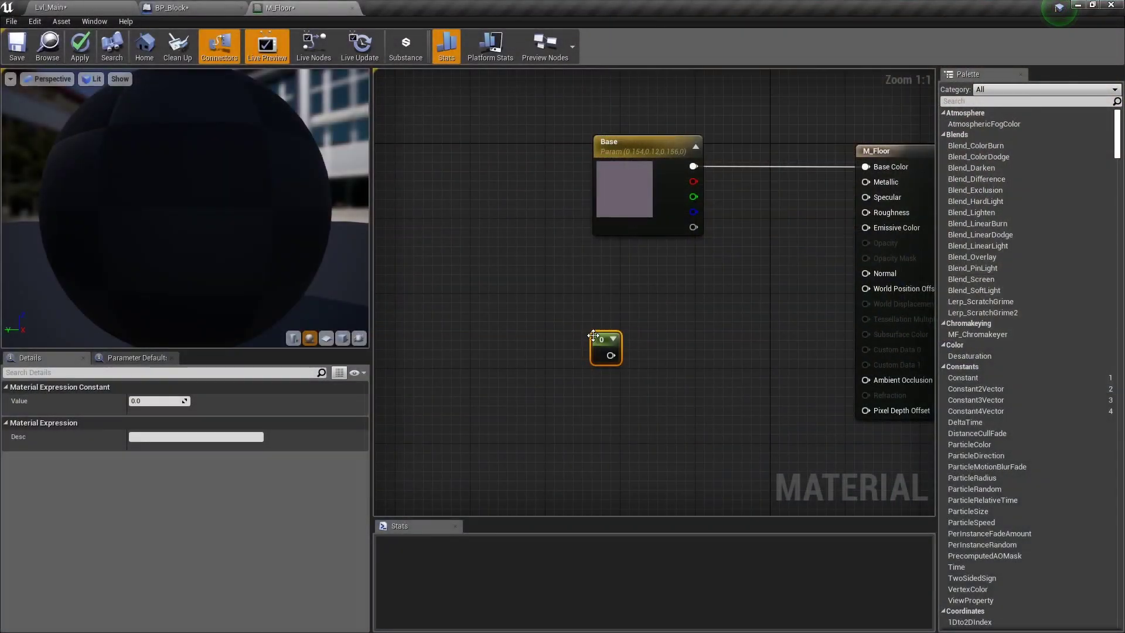
Convert M_Floor's constant node into a parameter named Activation
right_click(594, 343)
click(620, 327)
text(Activation)
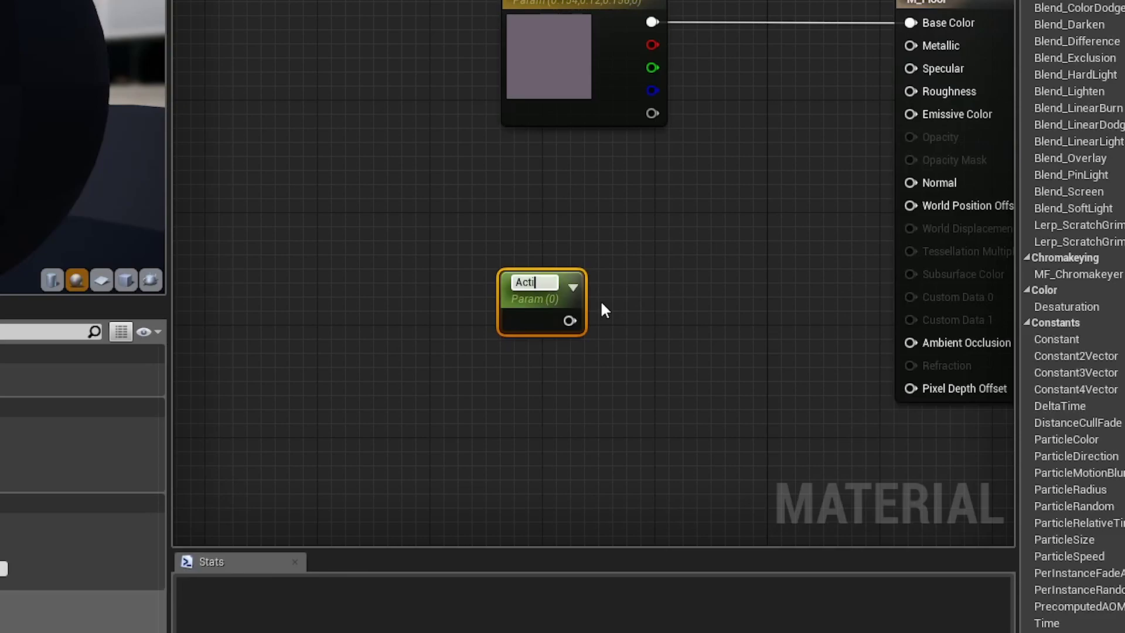
key(Return)
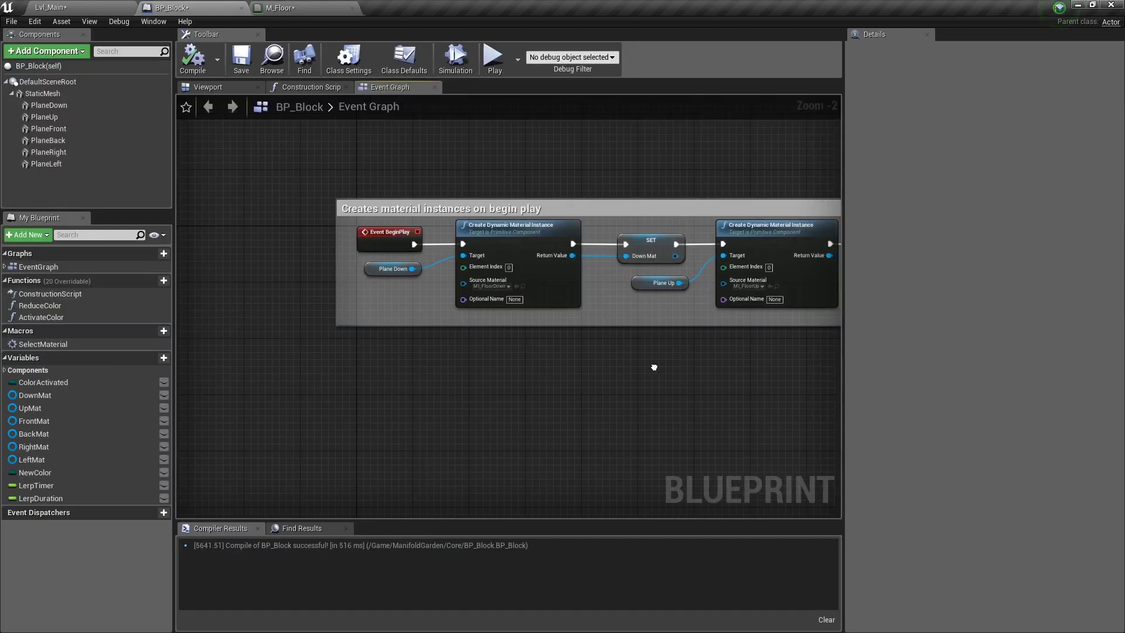
Review BP_Block's BeginPlay chain of plane material instances ending in Set Scalar Parameter Value
right_drag(654, 367, 266, 369)
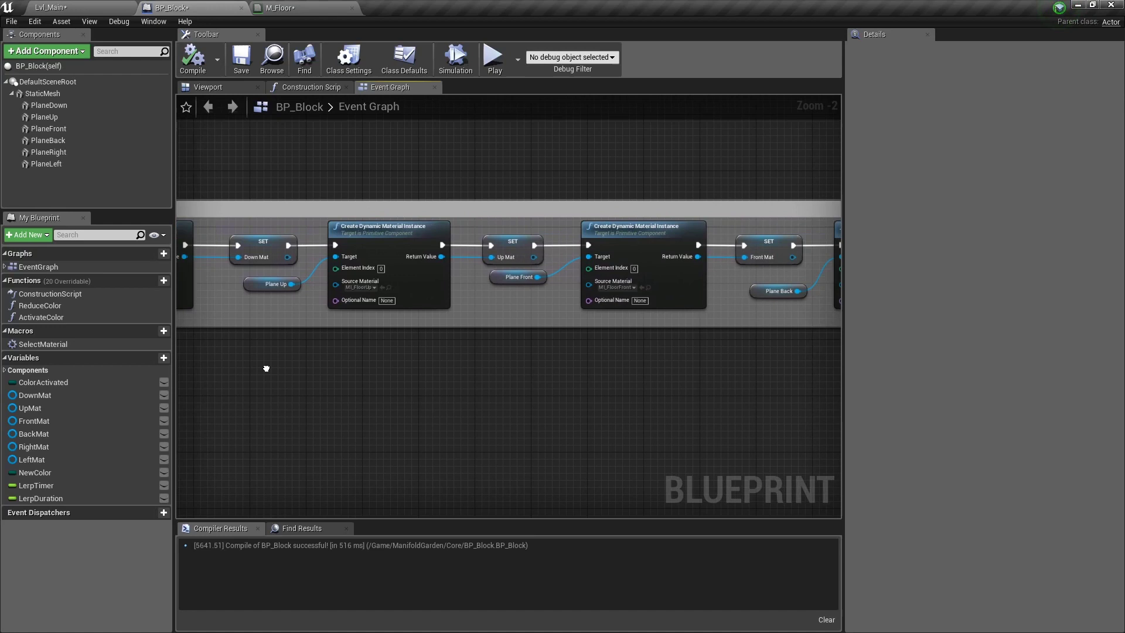
right_drag(732, 369, 267, 375)
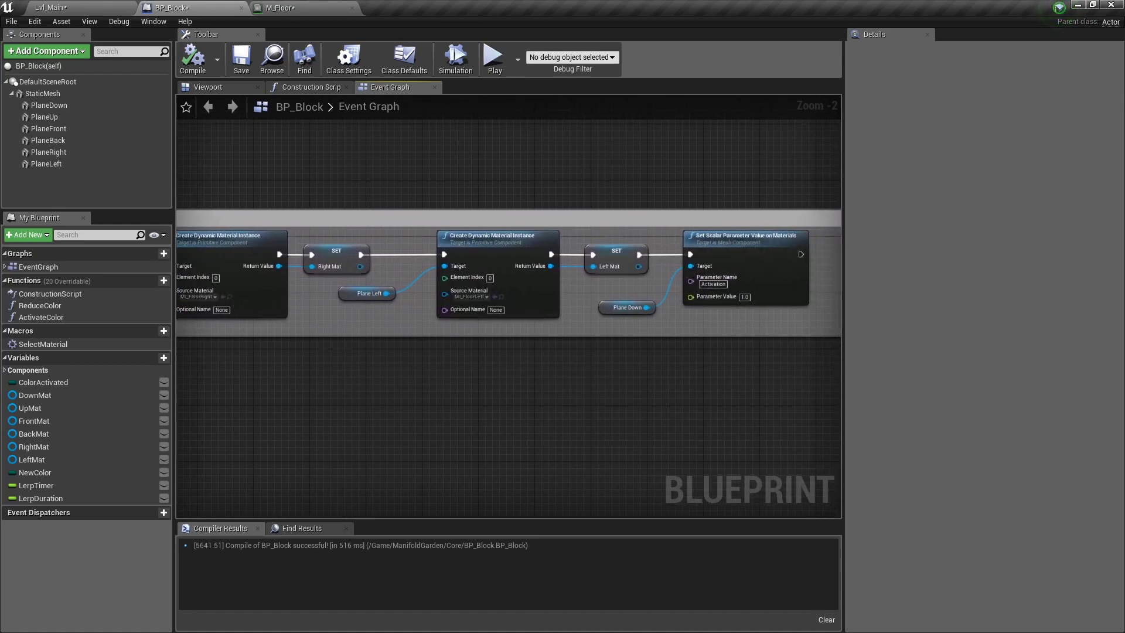
right_drag(410, 375, 223, 375)
Check each face's component tag: PlaneDown Blue, PlaneUp Red, PlaneFront, PlaneBack, PlaneRight Purple
click(49, 104)
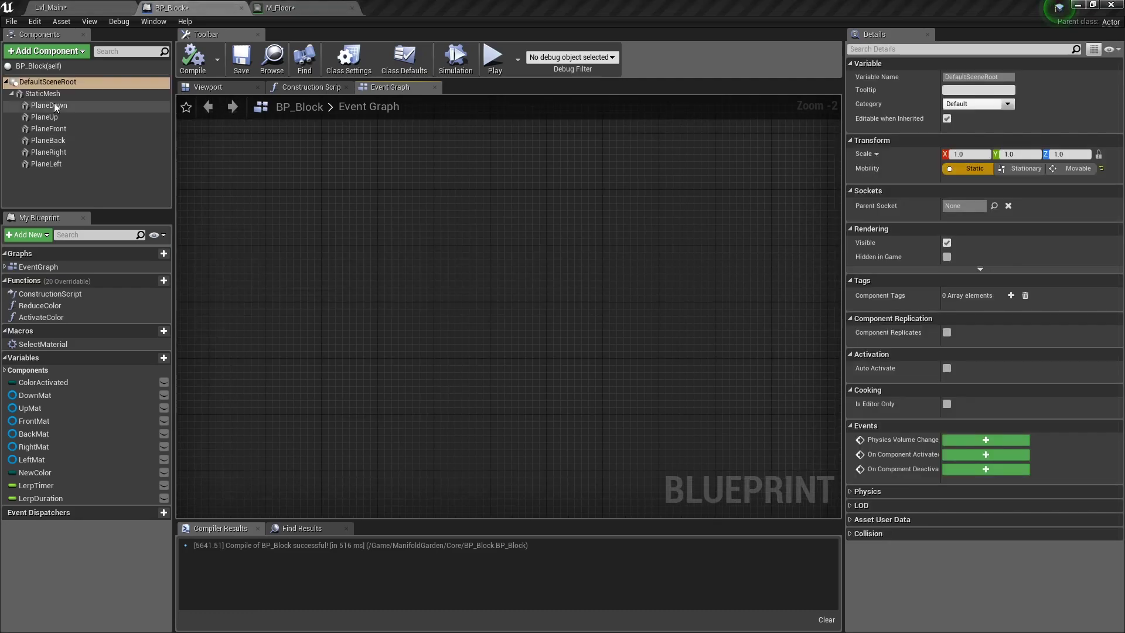
scroll(911, 419, down, 5)
click(850, 437)
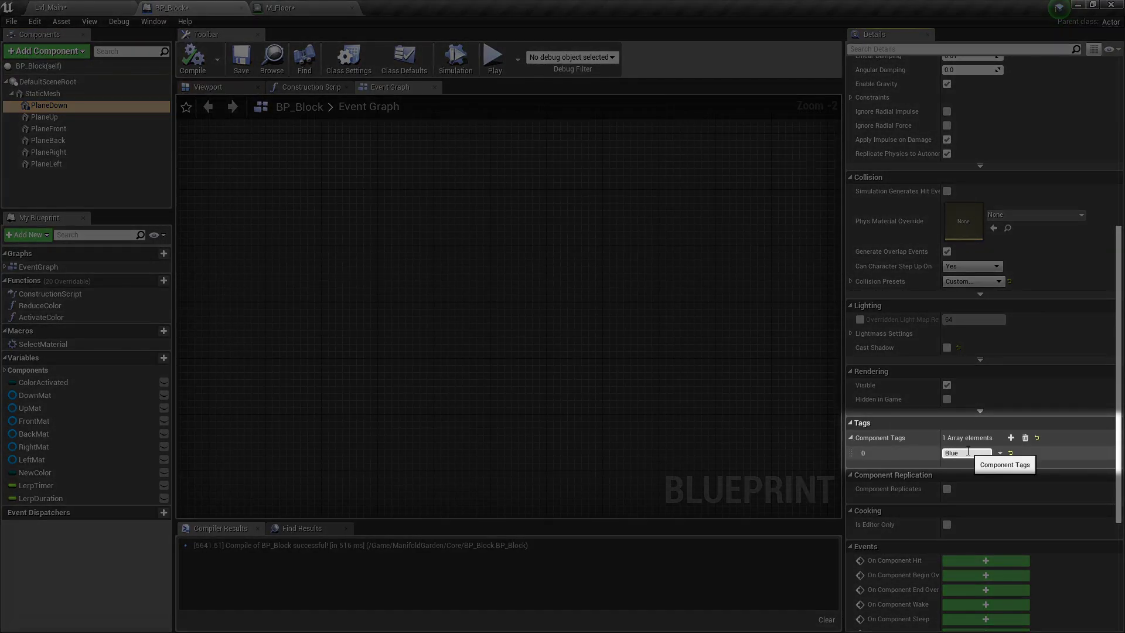
click(44, 116)
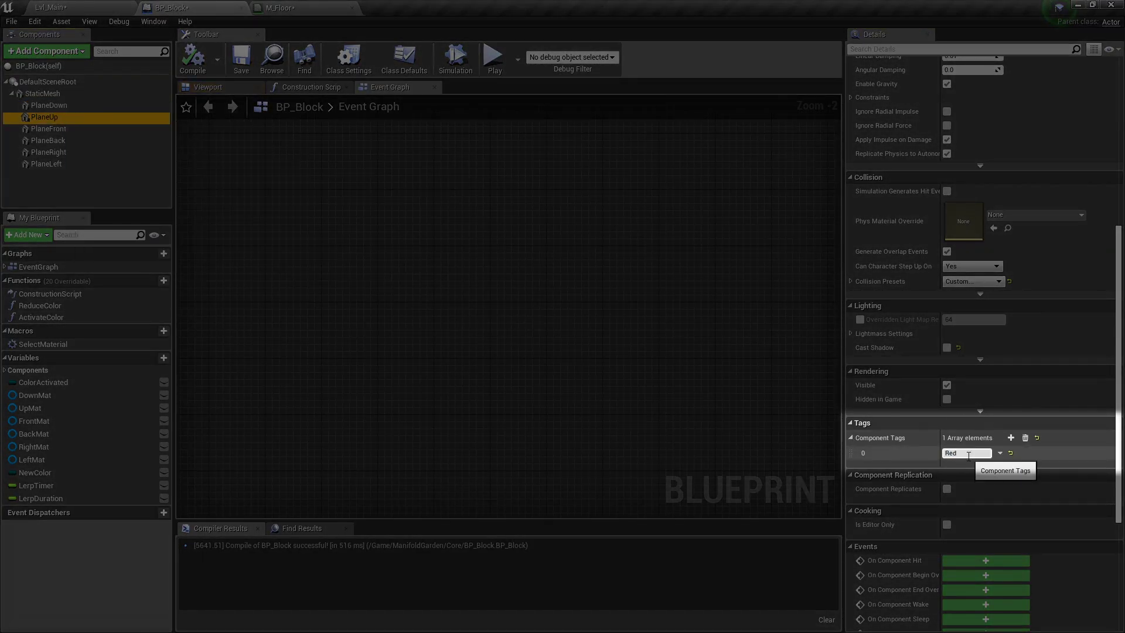
click(59, 128)
click(58, 141)
click(57, 151)
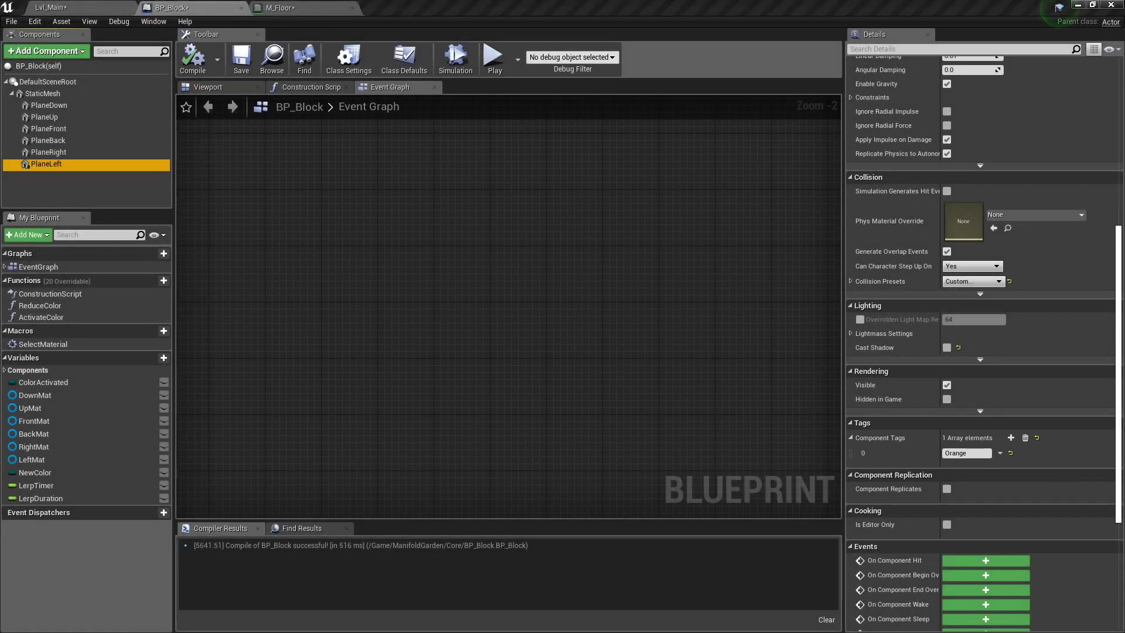
Open the Activate Color and Reduce Color function graphs and centre the Reduce Color nodes
double_click(41, 317)
double_click(40, 305)
right_drag(476, 270, 526, 305)
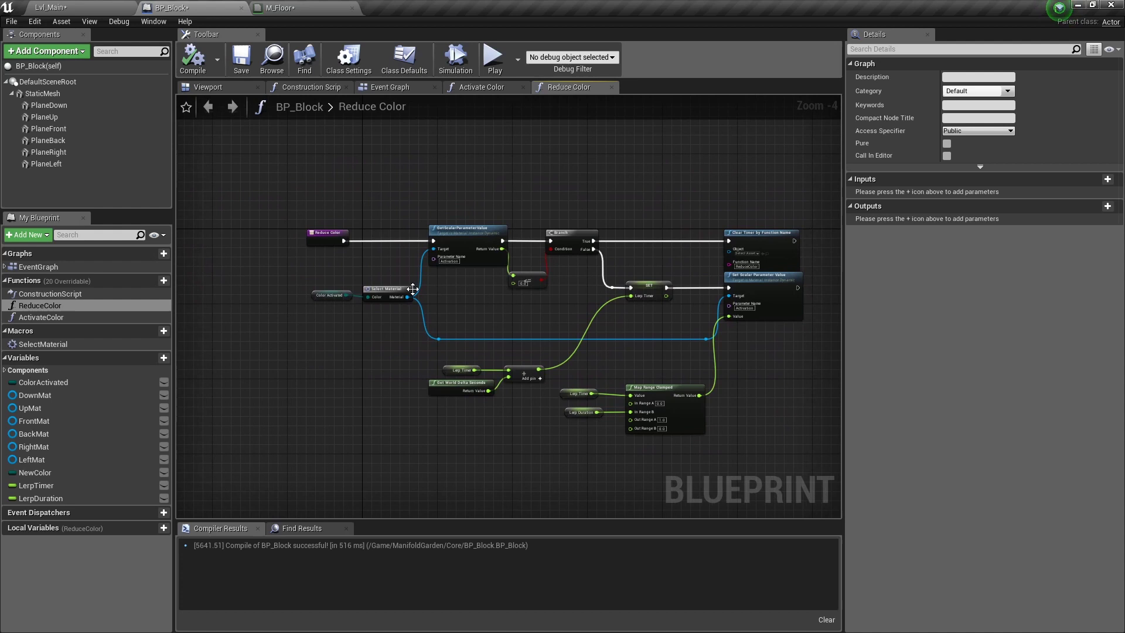
Inspect Reduce Color's Clear Timer nodes, open Select Material, then view the Branch, GET and FIND floor-switch nodes
scroll(416, 289, up, 2)
right_drag(585, 338, 569, 288)
double_click(335, 291)
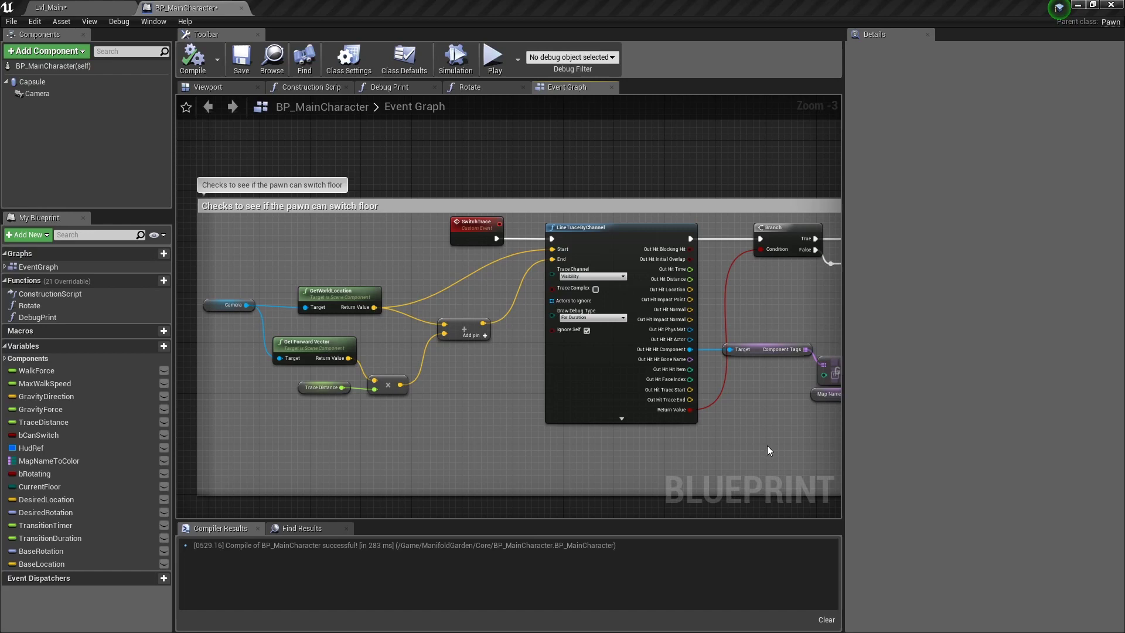
right_drag(769, 450, 67, 447)
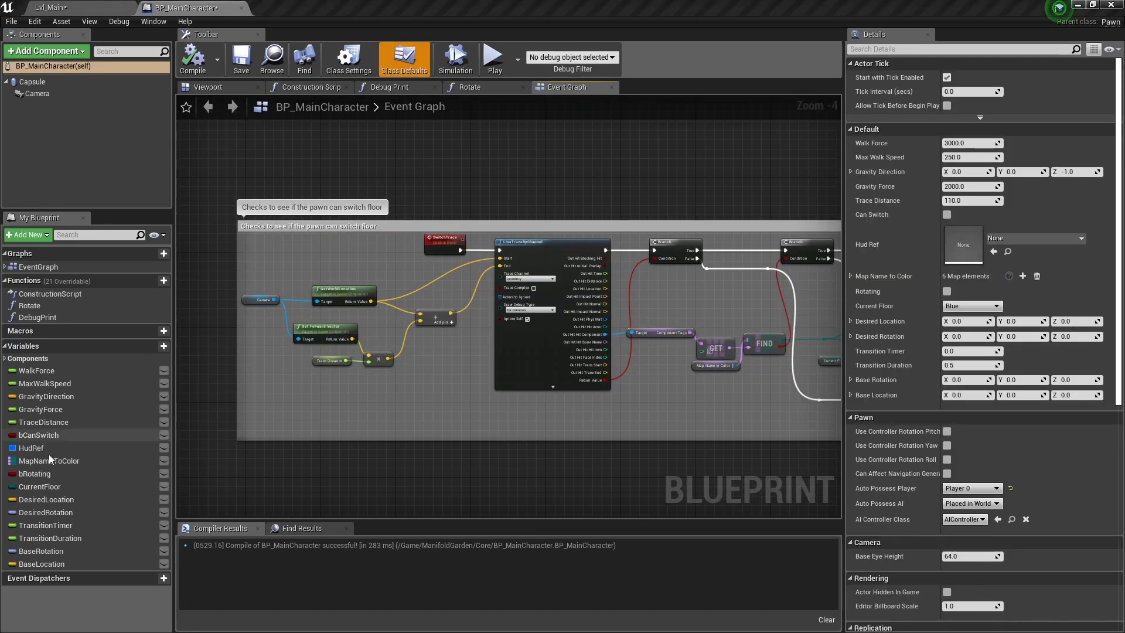
Expand MapNameToColor's default value to review its six tag-name-to-colour pairs
click(55, 460)
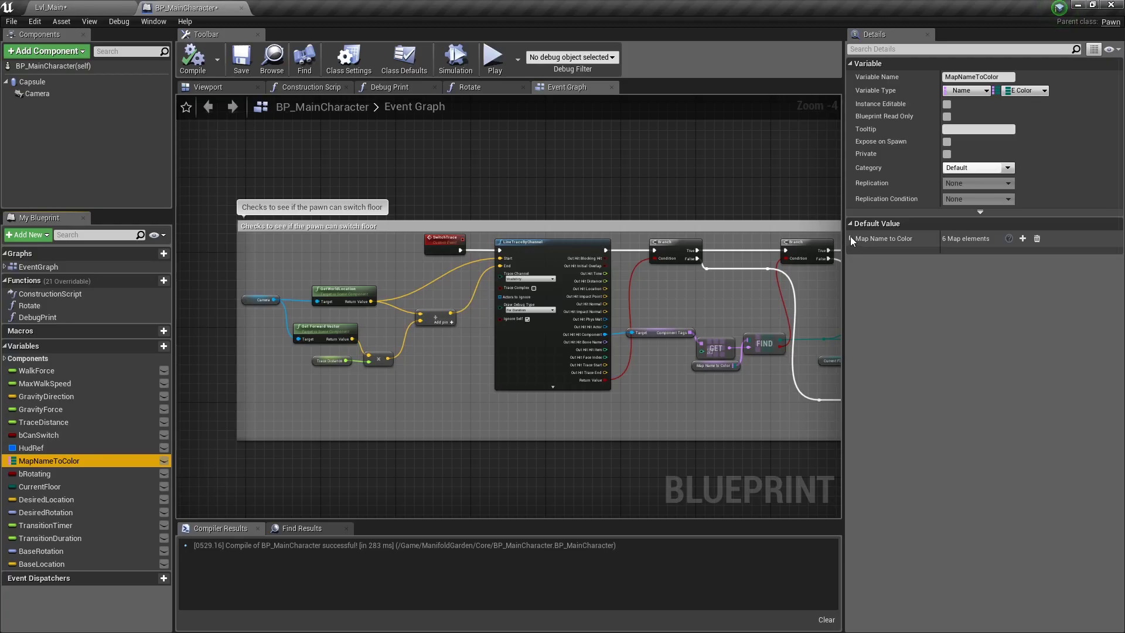
click(851, 238)
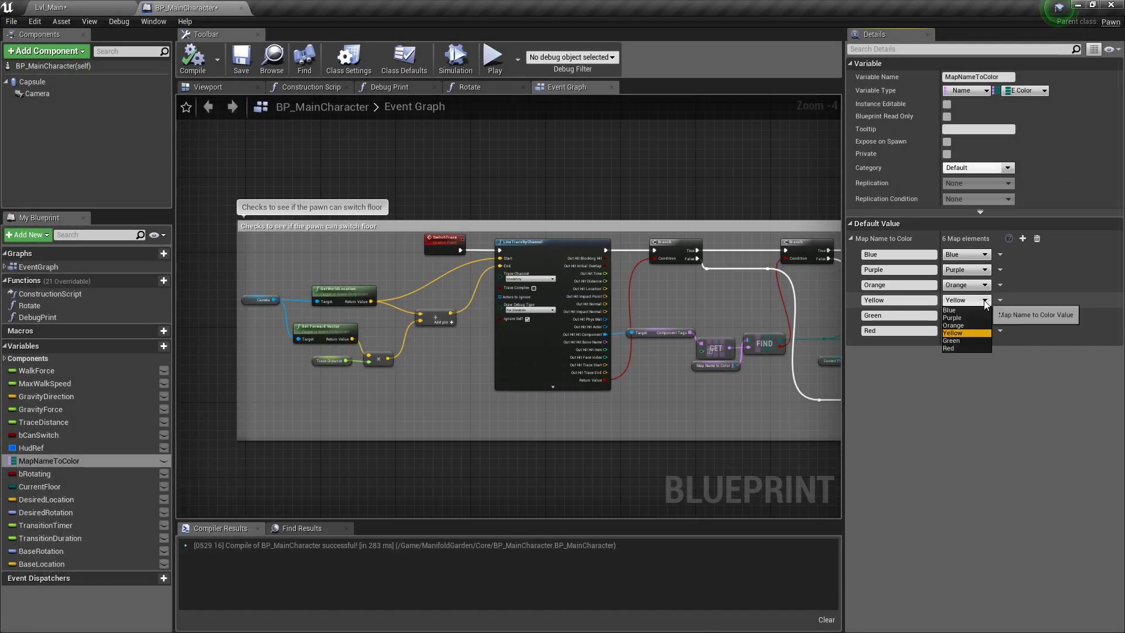
click(761, 445)
scroll(762, 444, up, 1)
right_drag(762, 444, 71, 441)
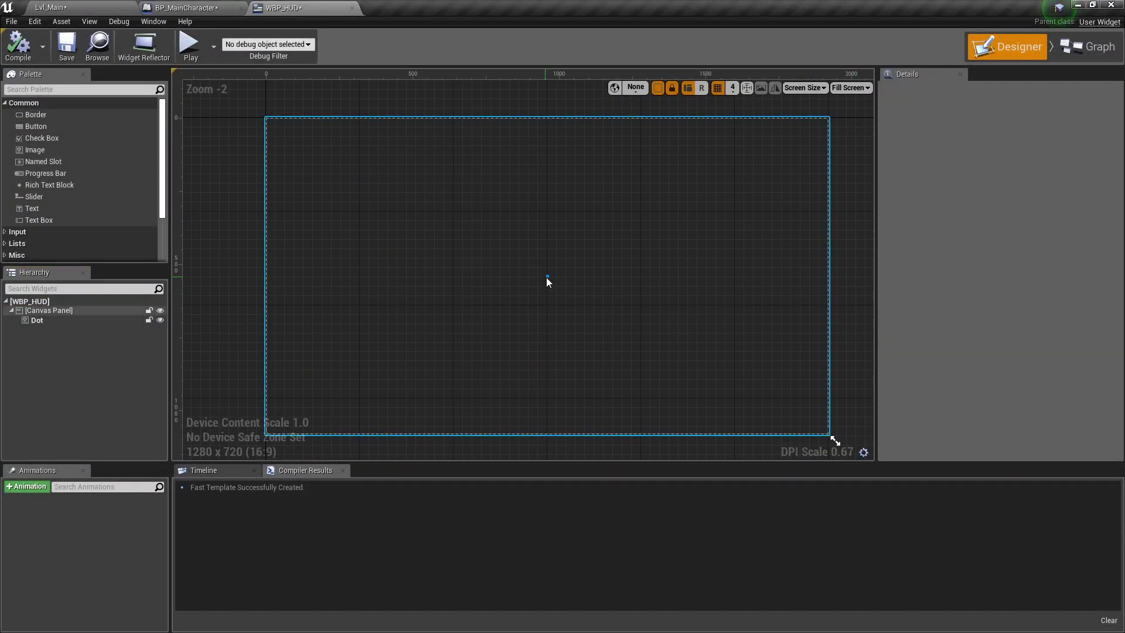
Select the Dot crosshair widget, then bring the Rotate function's nodes into view
click(548, 273)
scroll(537, 281, up, 8)
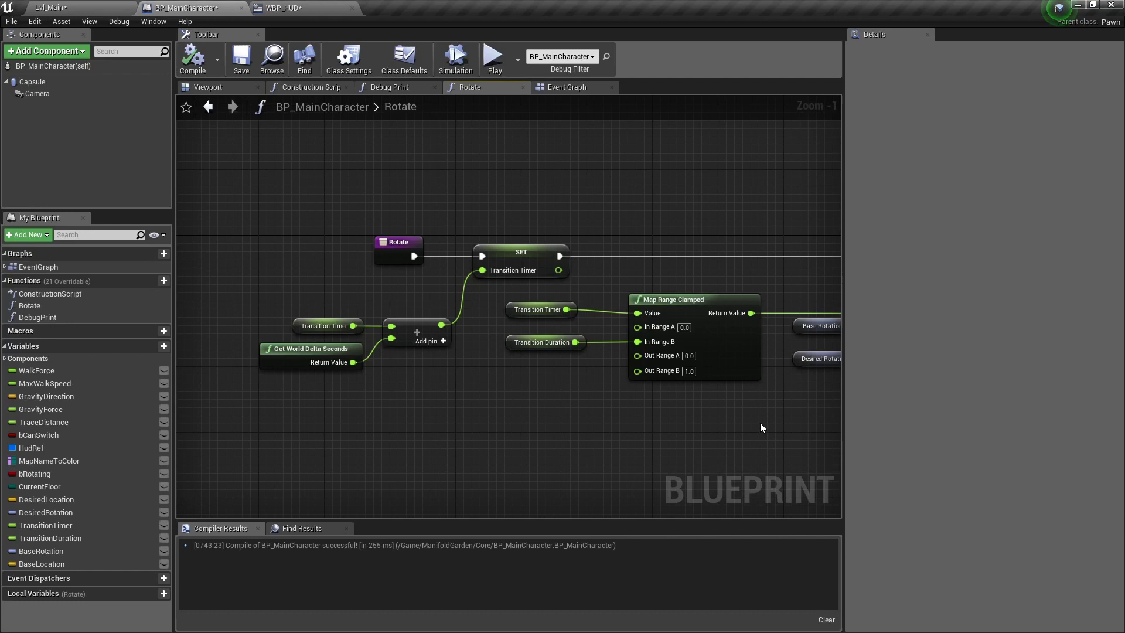
right_drag(761, 423, 181, 399)
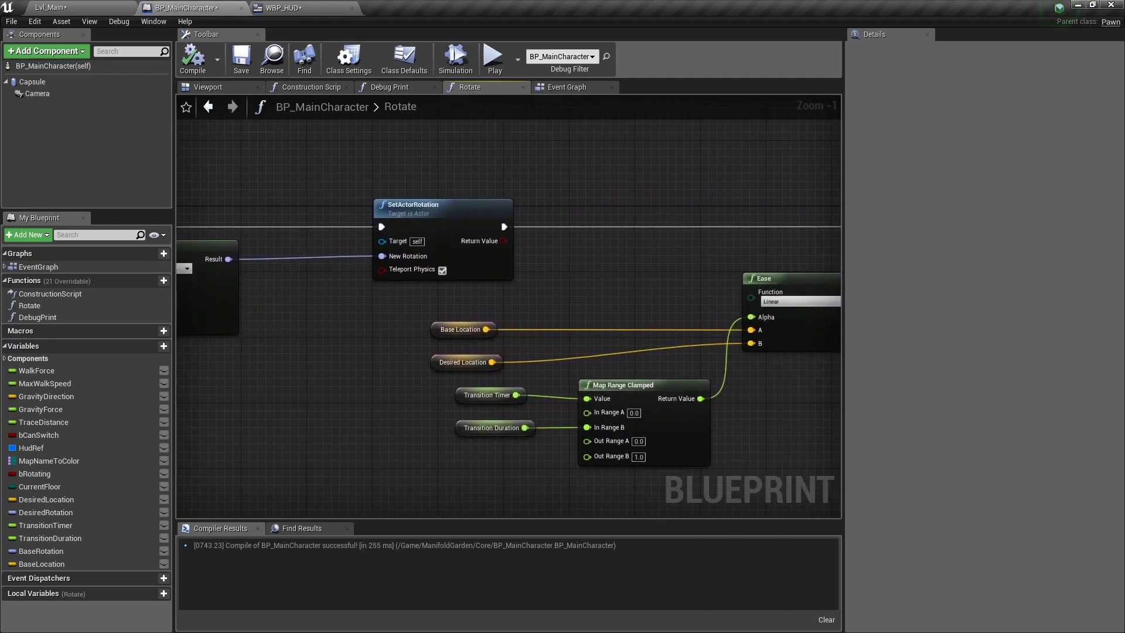
Pan along the Rotate graph past the SetActorLocation, Clear Timer, physics and Transition Timer nodes
right_drag(762, 401, 626, 399)
right_drag(703, 393, 627, 390)
right_drag(796, 384, 74, 371)
right_drag(703, 363, 519, 368)
right_drag(730, 389, 223, 374)
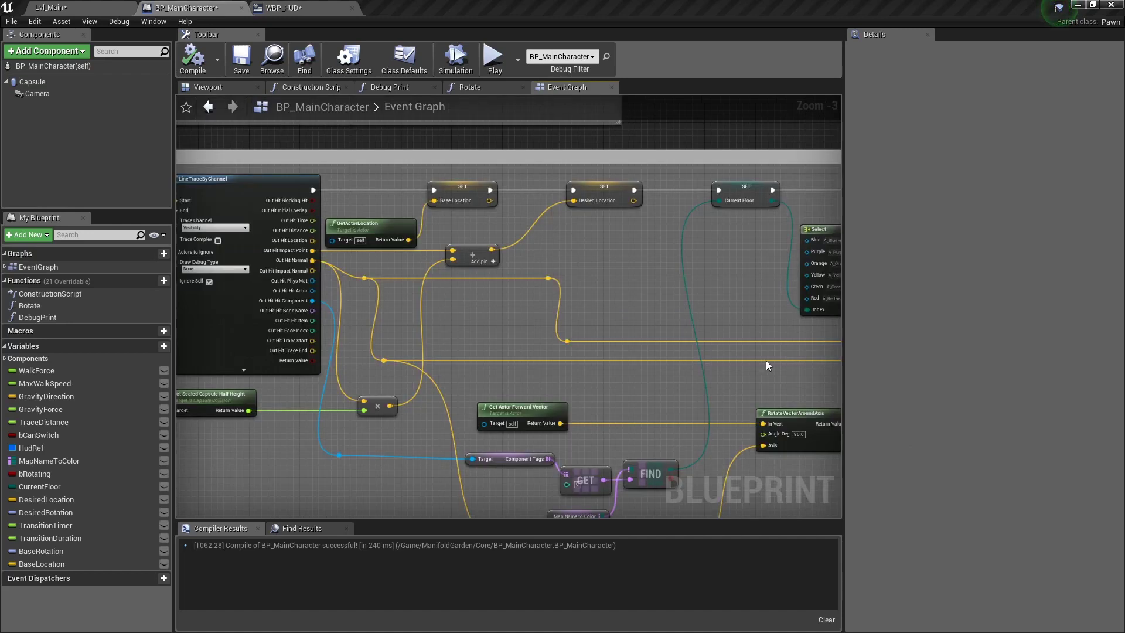
Pan to the Set Timer by Function Name node and select SET Gravity Direction
right_drag(770, 362, 71, 365)
right_drag(533, 235, 444, 235)
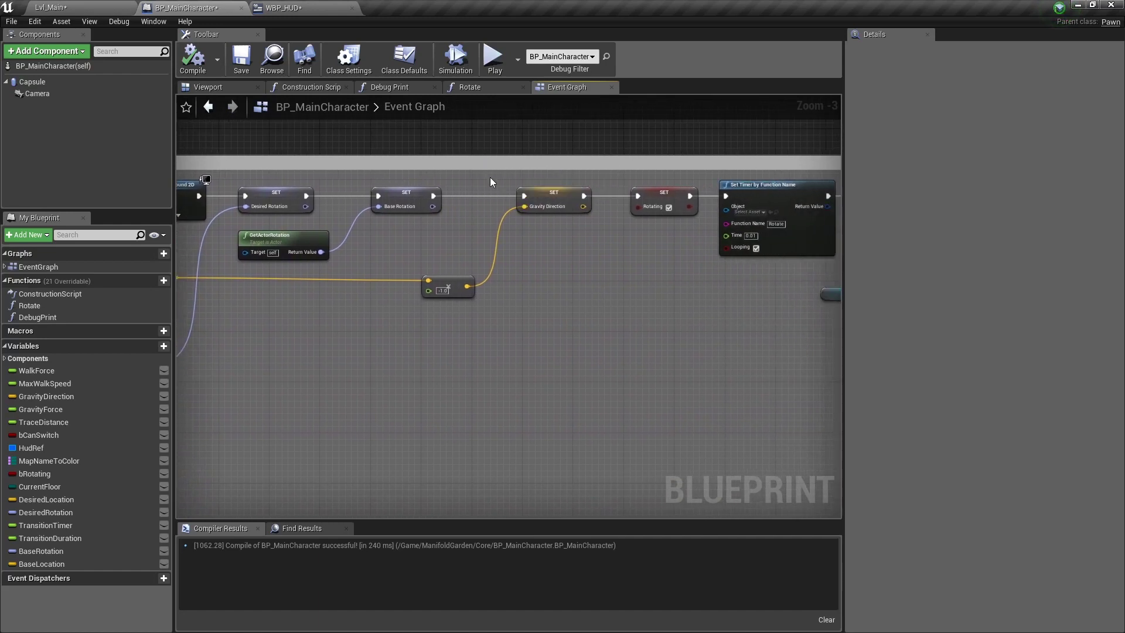
click(534, 199)
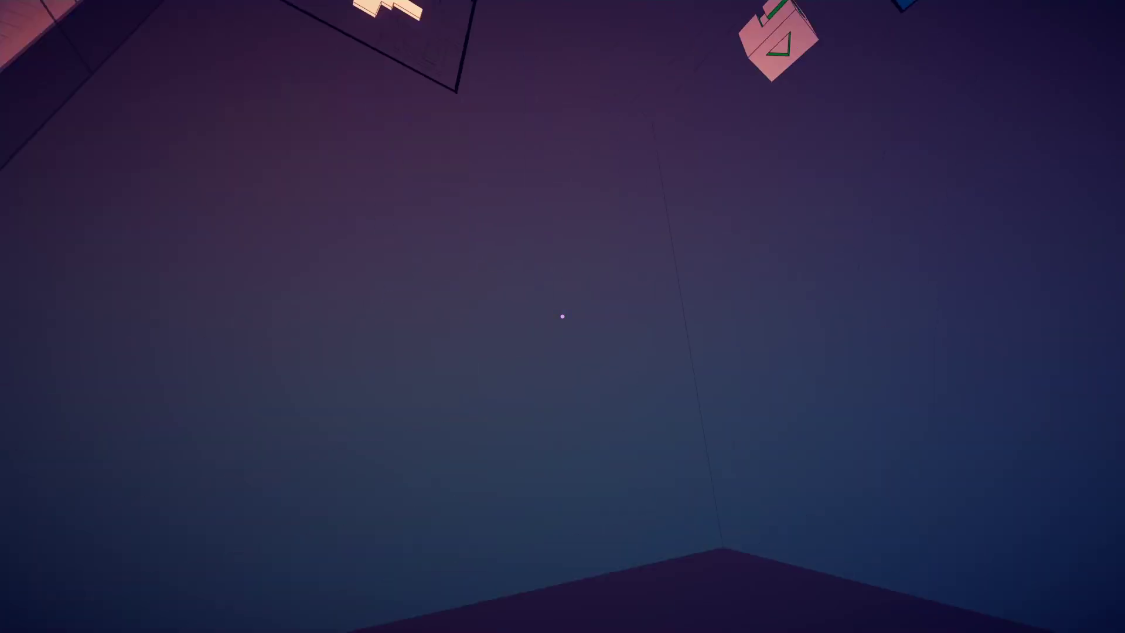
Switch gravity onto the aimed-at wall during play
click(562, 316)
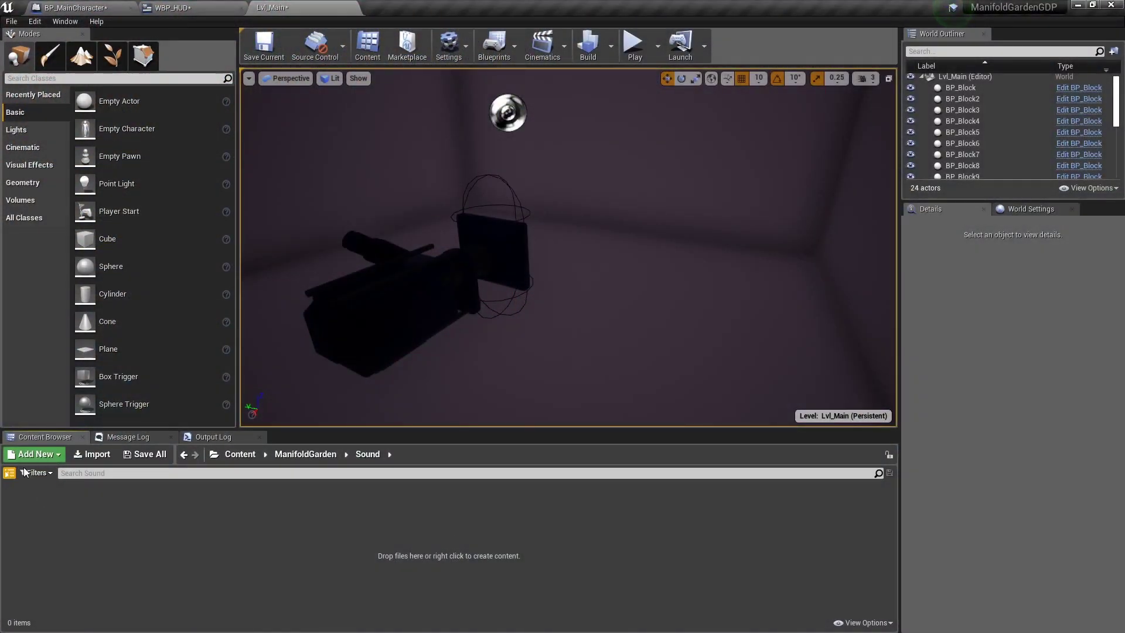
Import the six A_ colour wav files into the Sound folder and preview A_Green
click(92, 454)
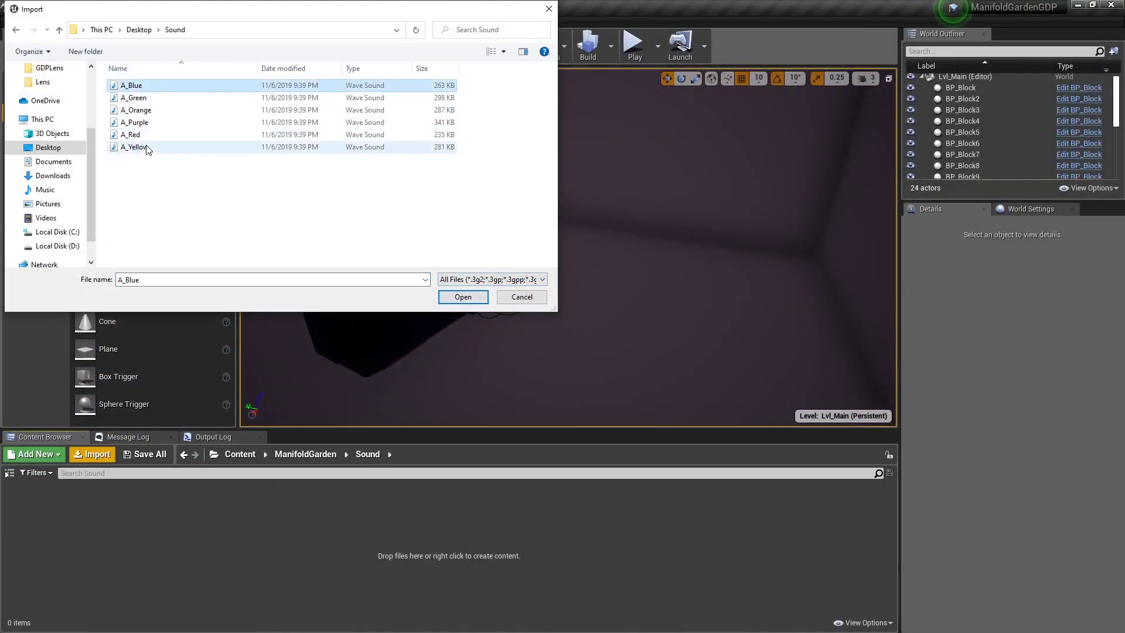
shift+click(146, 147)
key(Return)
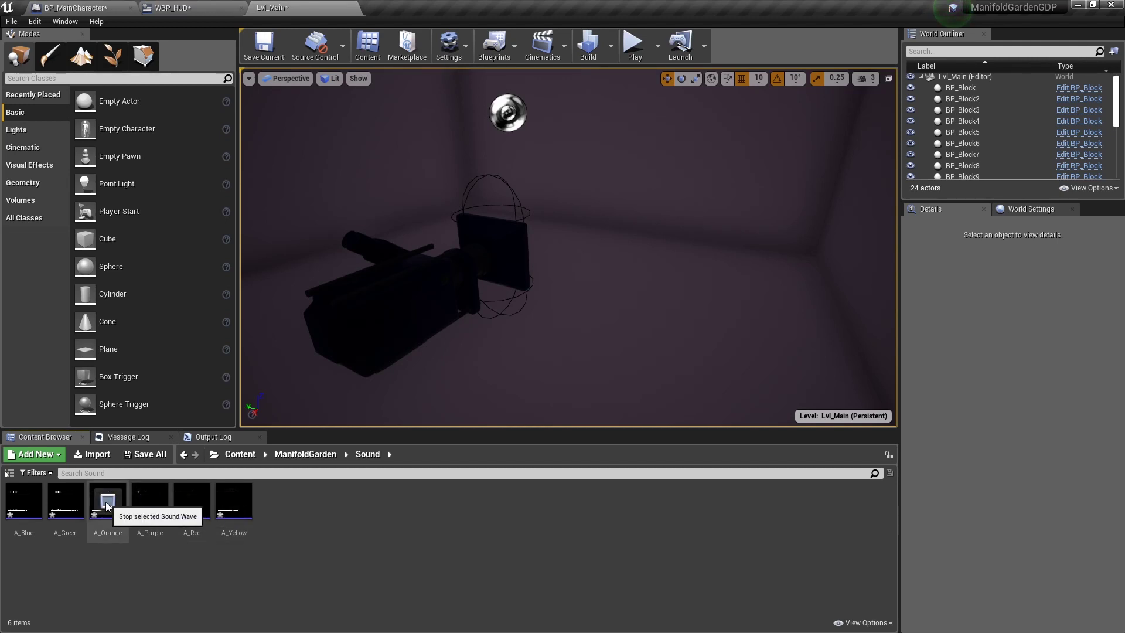
click(64, 502)
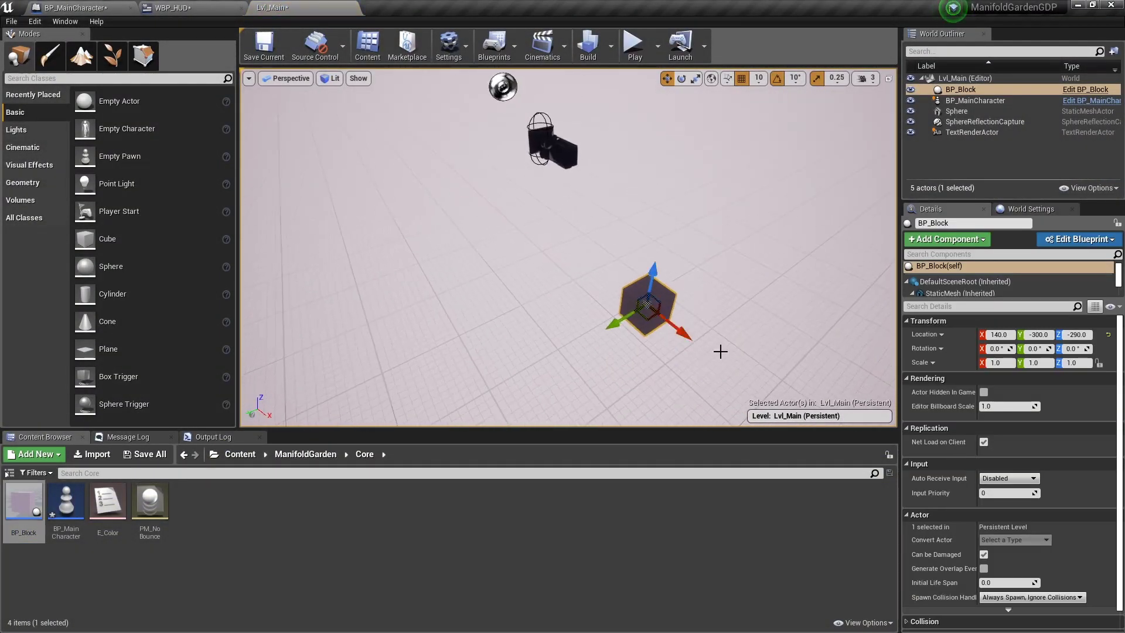
Scale BP_Block into a wide flat floor plate and test it in a quick play session
key(f)
drag(647, 169, 703, 247)
key(r)
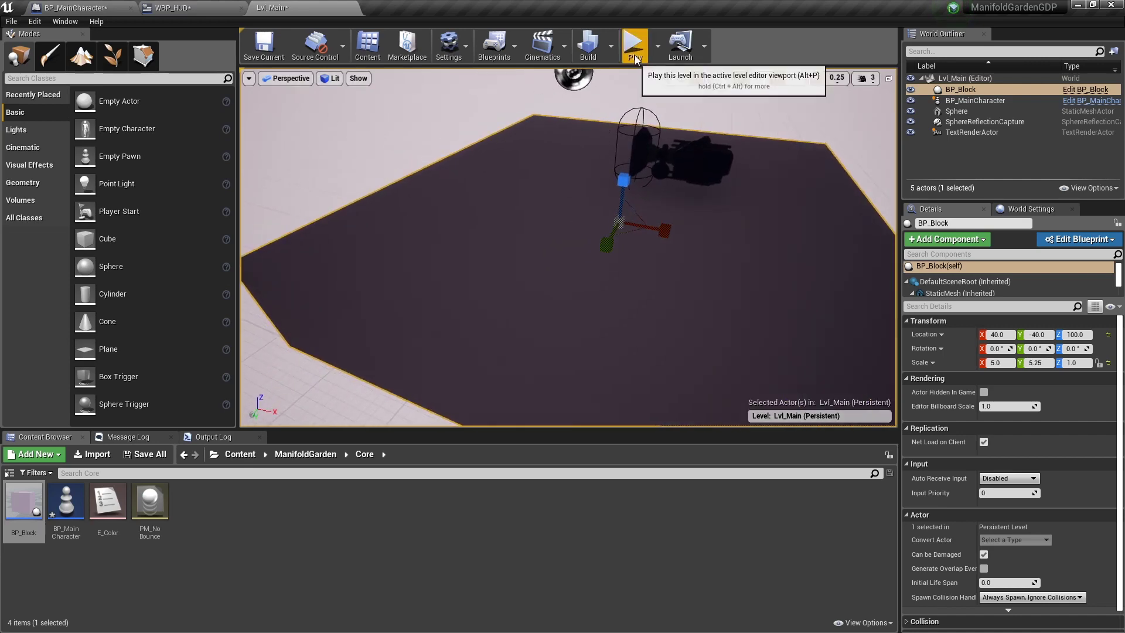
click(633, 44)
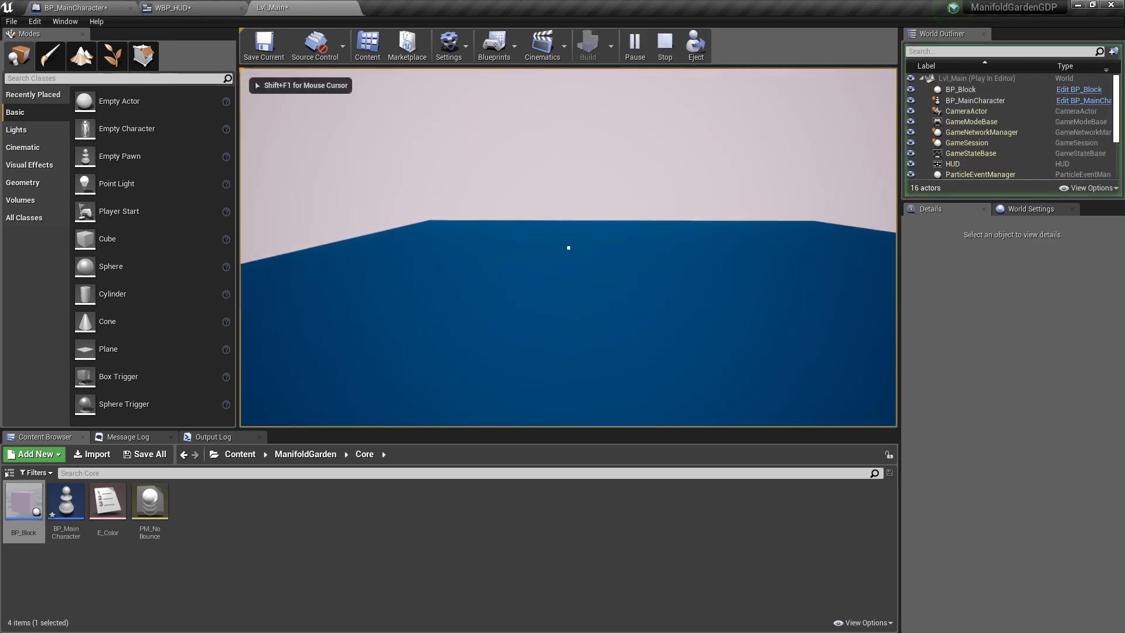
key(Escape)
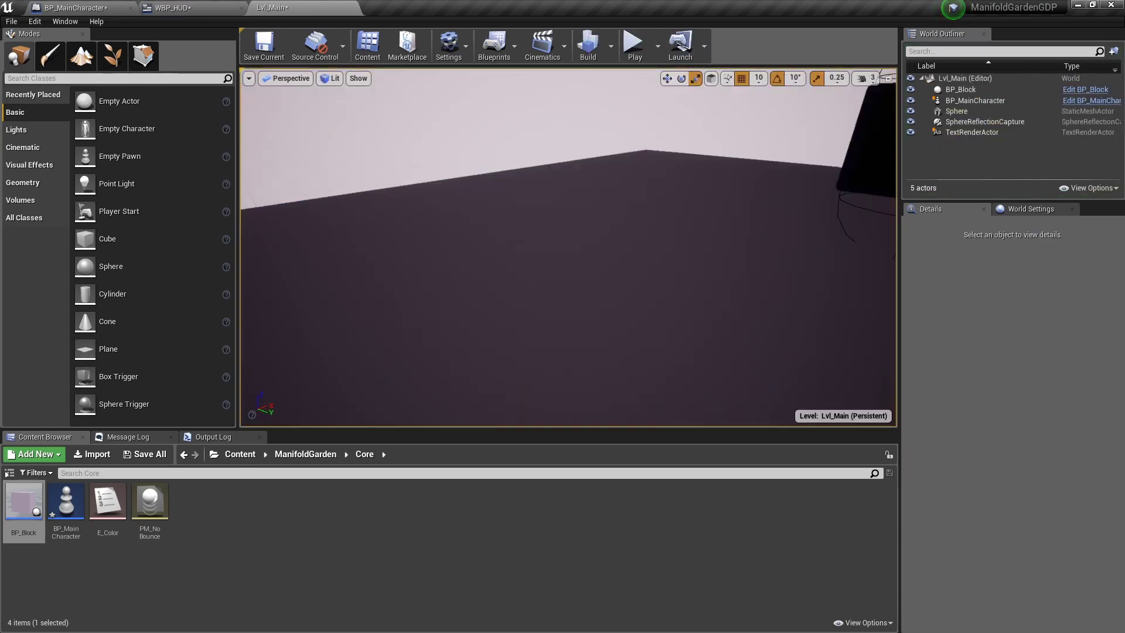
Add a second BP_Block and stretch it into a tall pillar standing on the floor
drag(23, 501, 623, 340)
right_drag(622, 346, 674, 351)
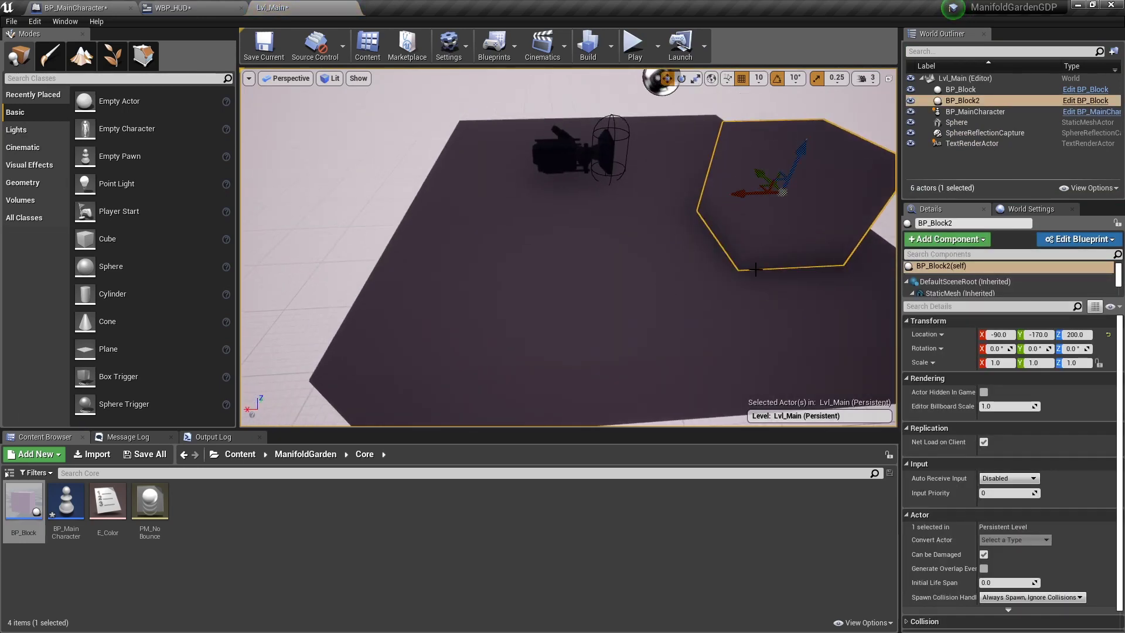
drag(674, 352, 685, 205)
right_drag(686, 205, 703, 381)
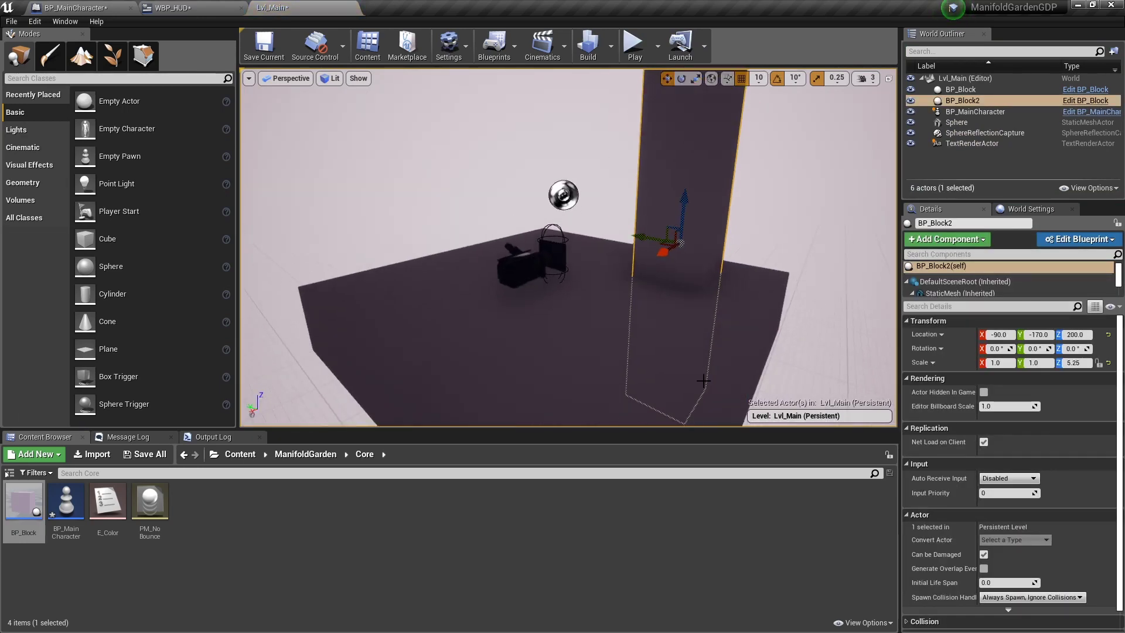
Play the level, walk up to the pillar and switch gravity onto its walls twice
click(635, 58)
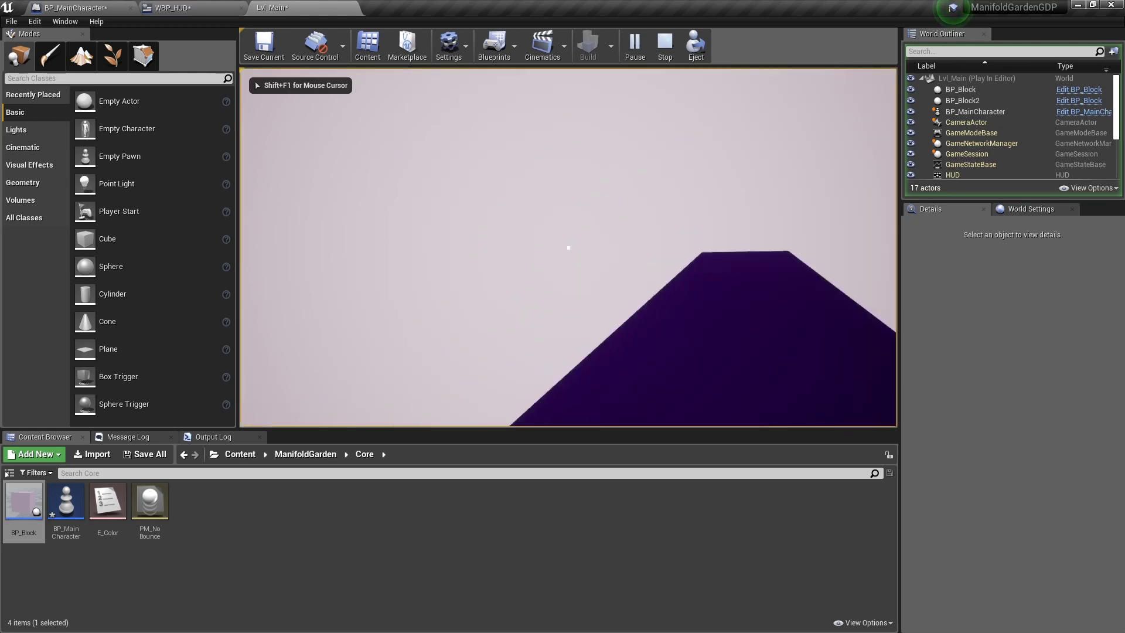
key(w)
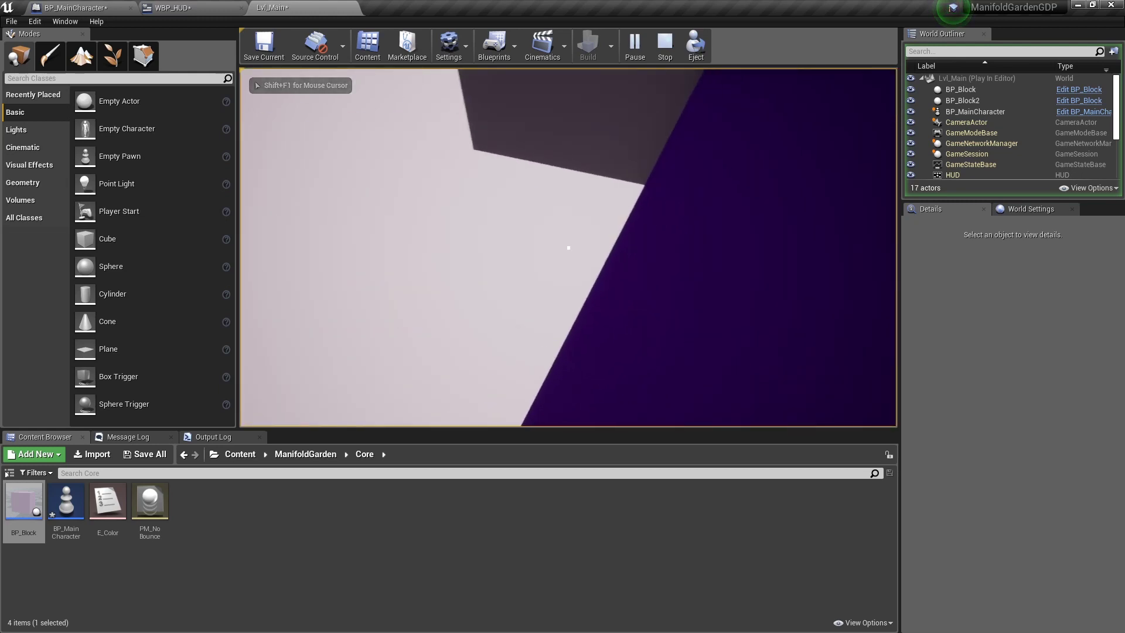
click(568, 248)
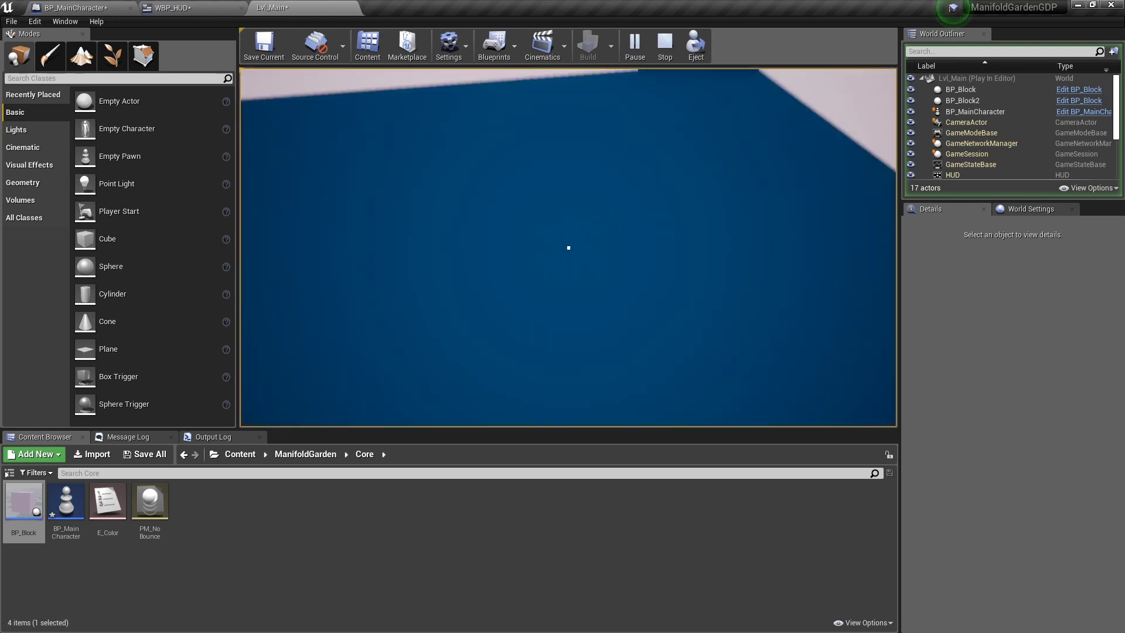
key(w)
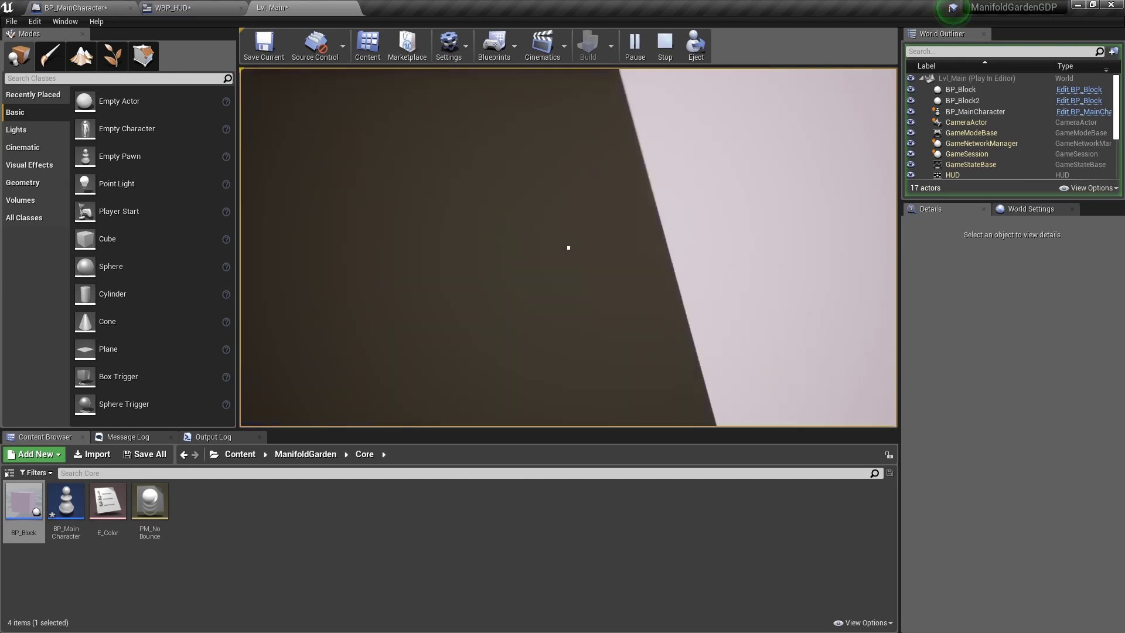
click(568, 248)
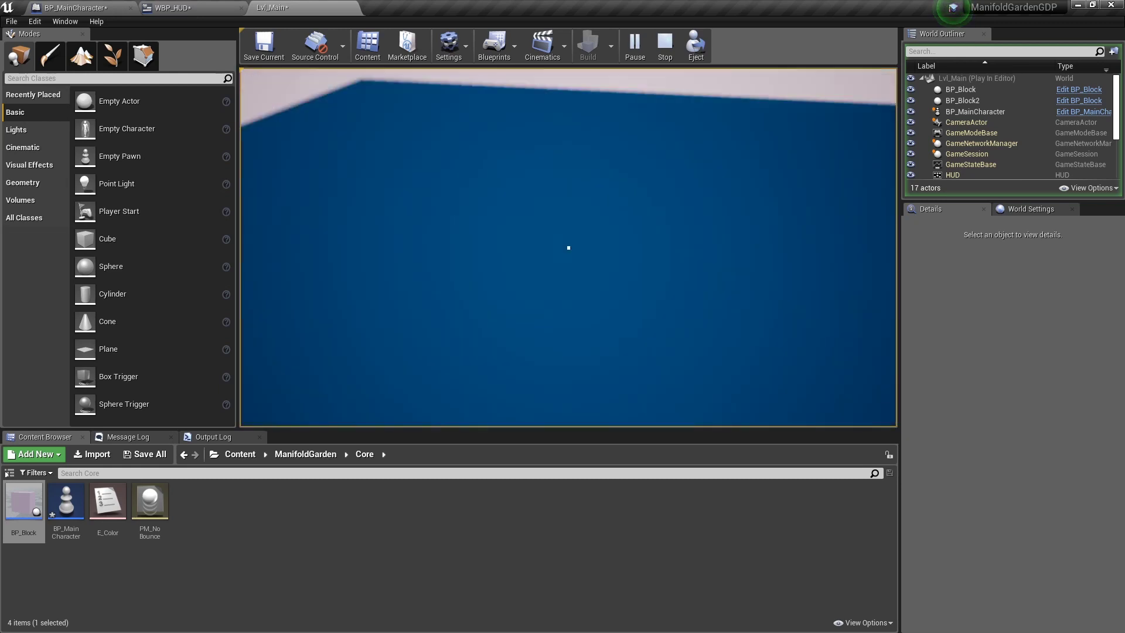
key(Escape)
Tilt BP_Block3 about X to about -110° so it stands as a wall
key(ctrl+w)
key(e)
drag(625, 270, 621, 300)
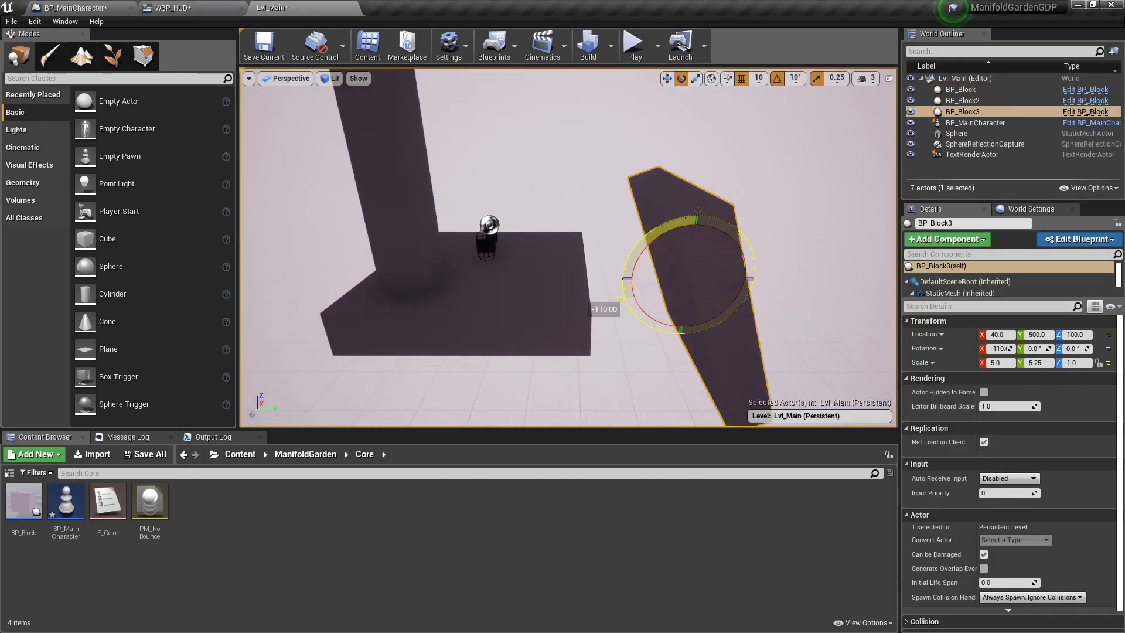
right_drag(702, 237, 578, 181)
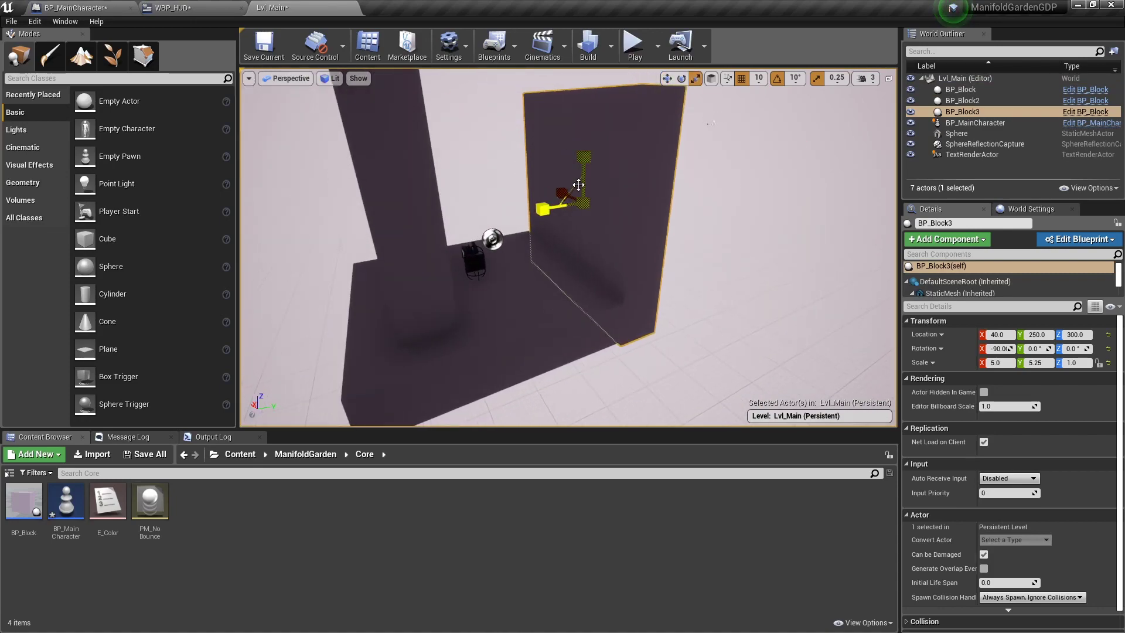